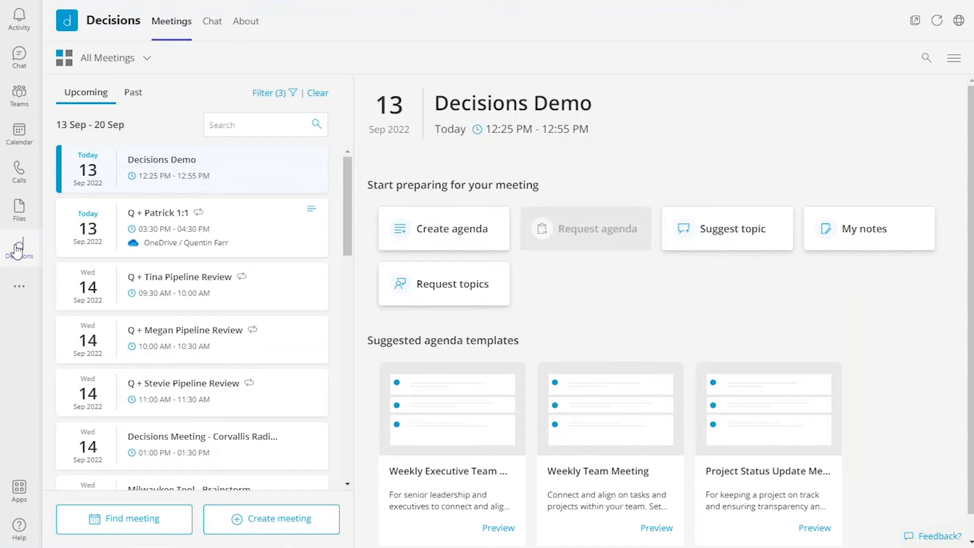
Create an agenda for today's Decisions Demo meeting, saved to the Project Group Q team's Meetings channel.
left_click(17, 248)
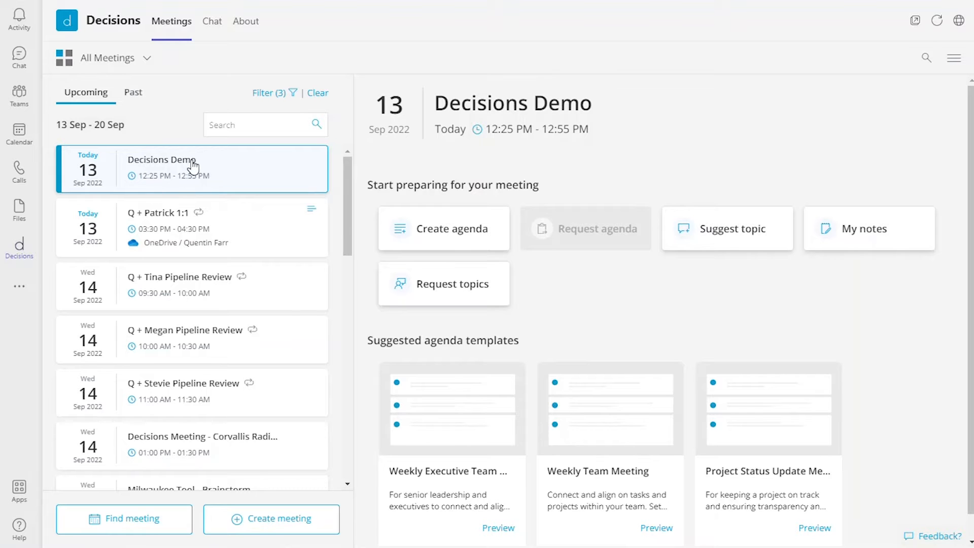
left_click(466, 235)
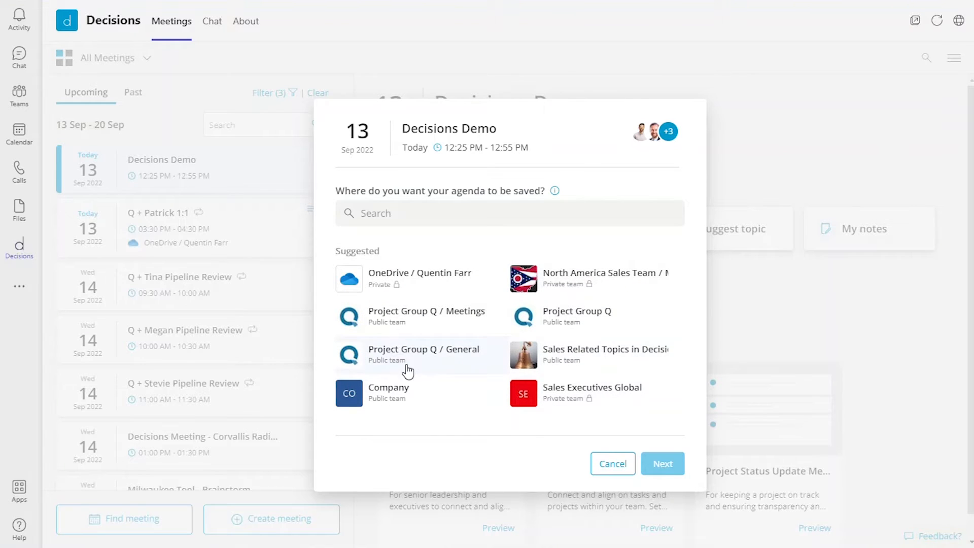
left_click(564, 324)
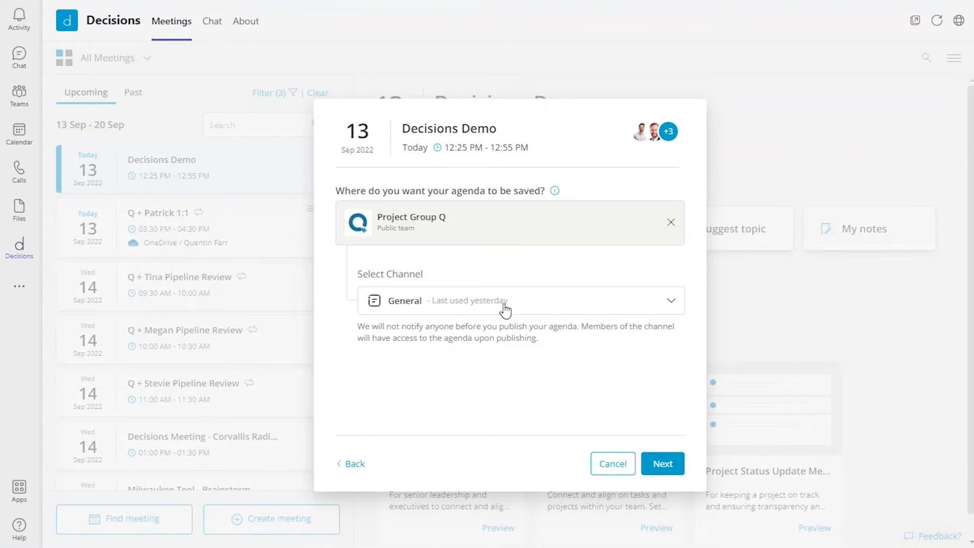
left_click(504, 307)
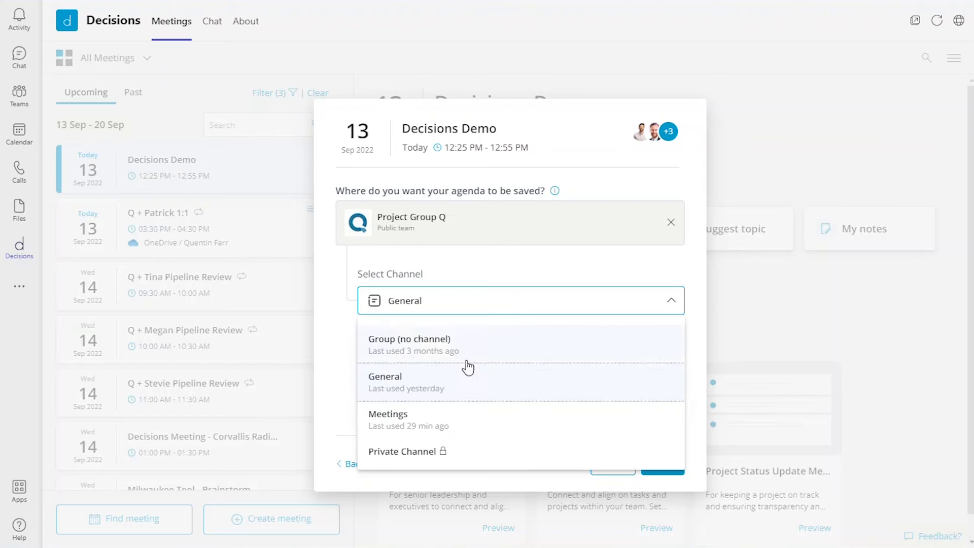
left_click(397, 426)
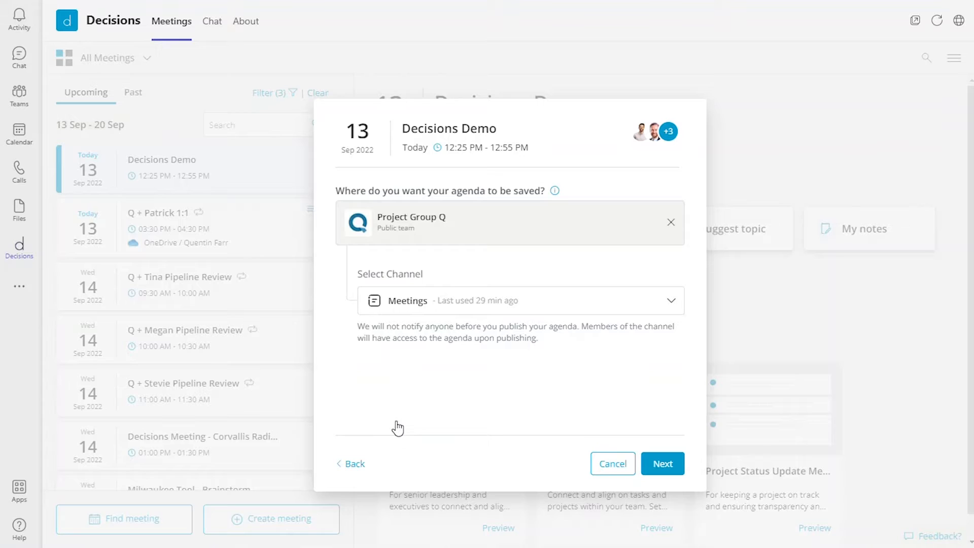
left_click(668, 467)
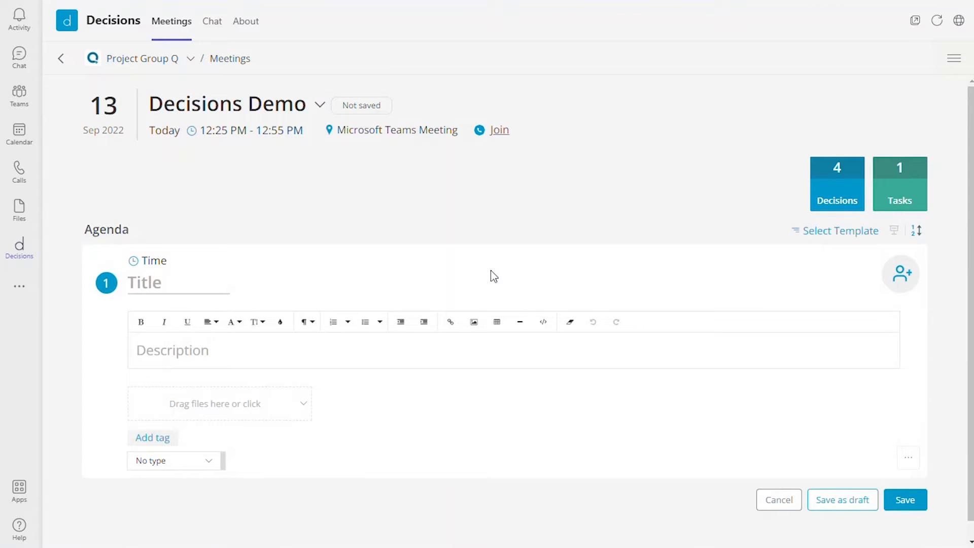
Preview the team template Demo Meeting Template and save it as the meeting's agenda.
scroll(468, 319, "down", 1)
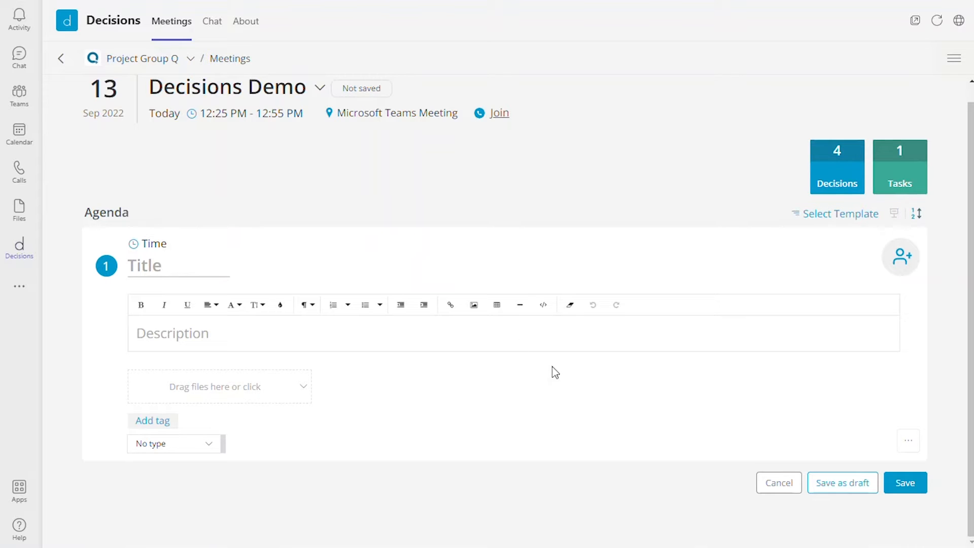
left_click(841, 221)
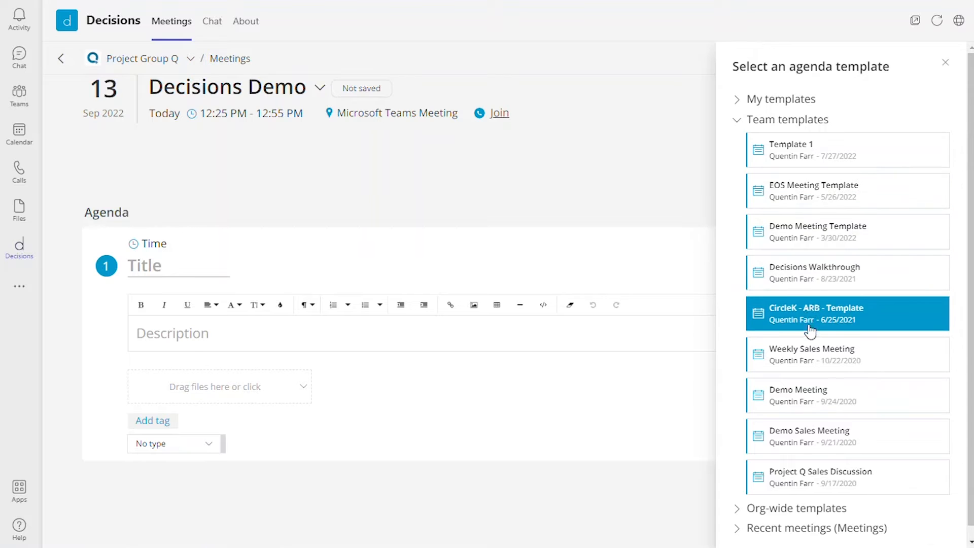
left_click(816, 235)
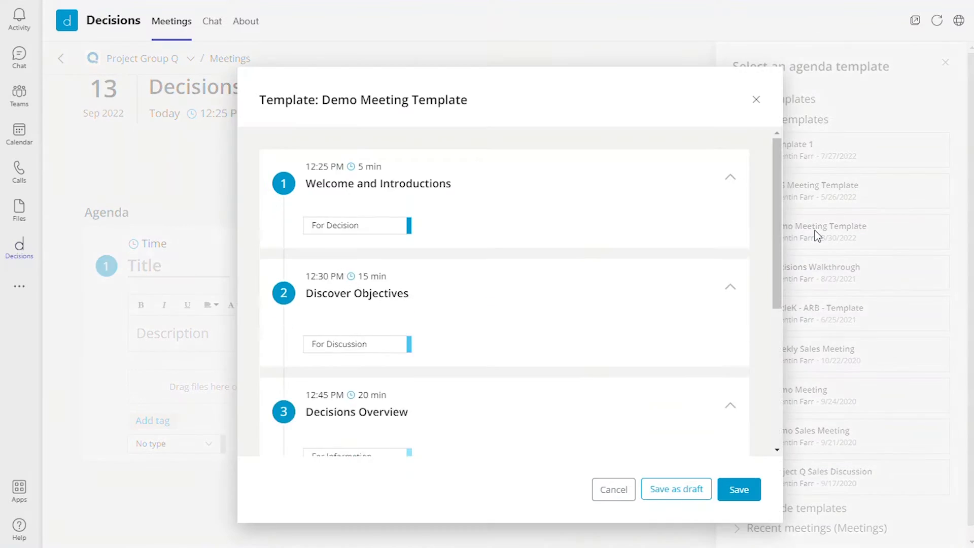
scroll(443, 201, "down", 5)
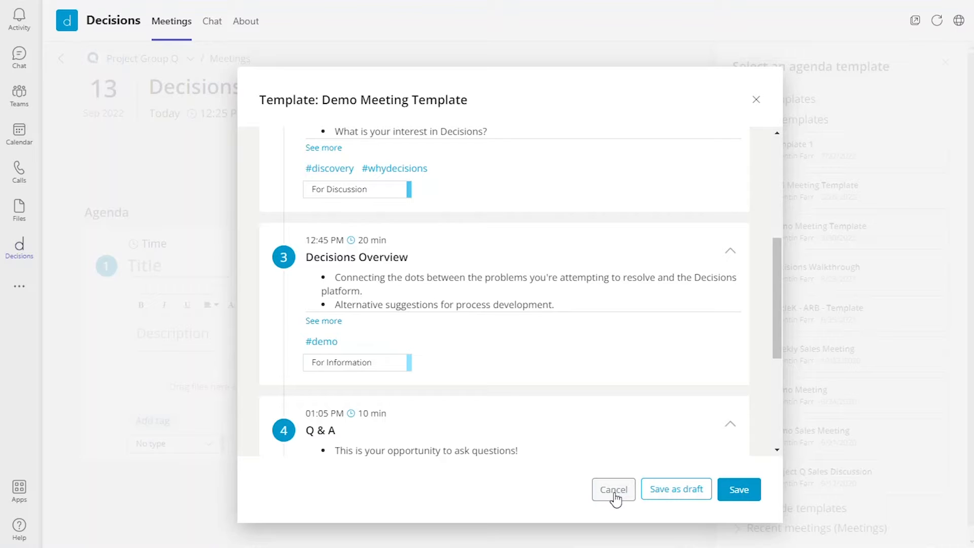
scroll(503, 264, "up", 3)
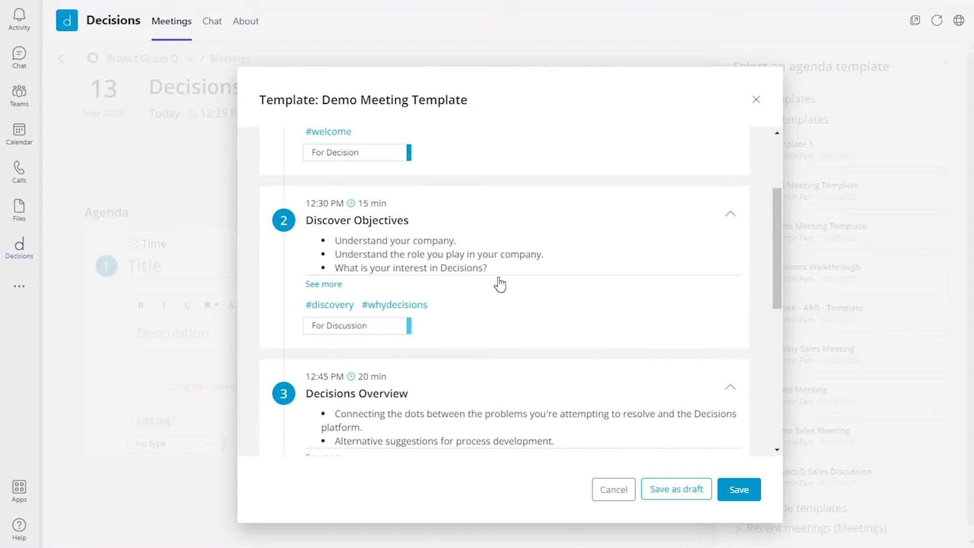
left_click(746, 494)
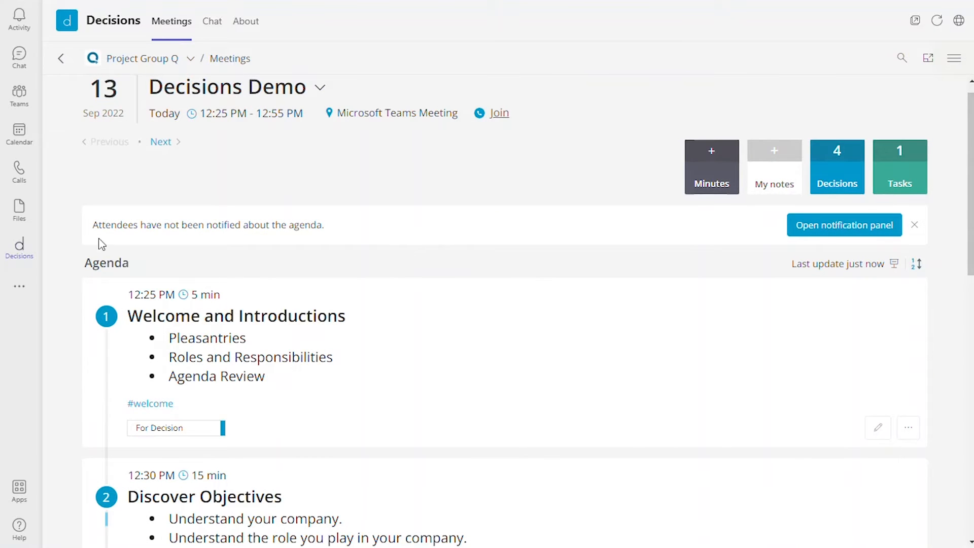
left_click_drag(91, 224, 94, 224)
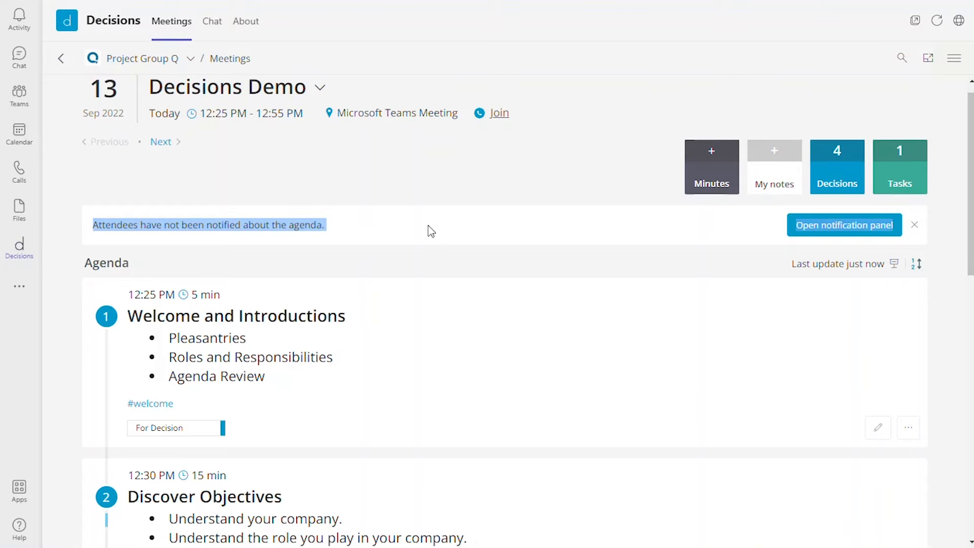
left_click(361, 231)
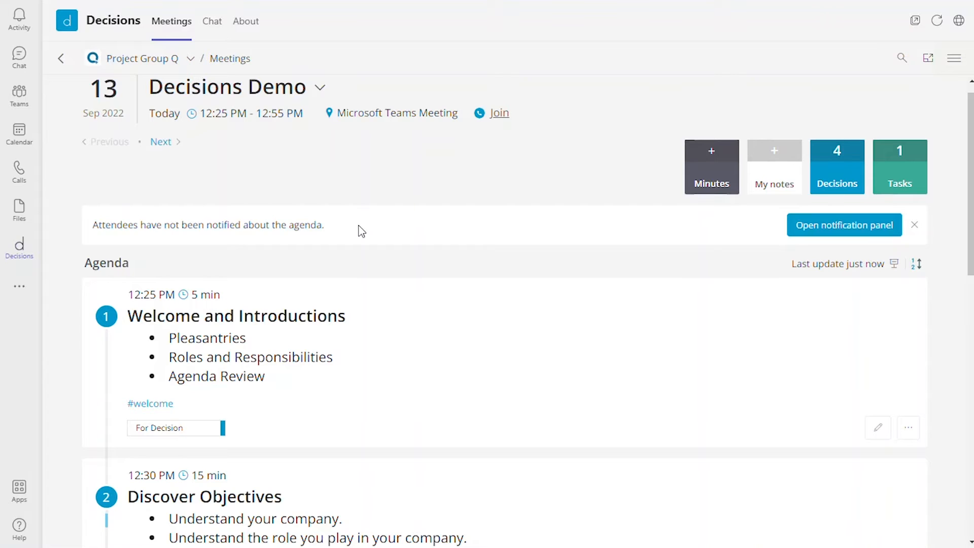
Edit the Welcome and Introductions agenda item and set its duration to 12 minutes.
scroll(381, 235, "down", 3)
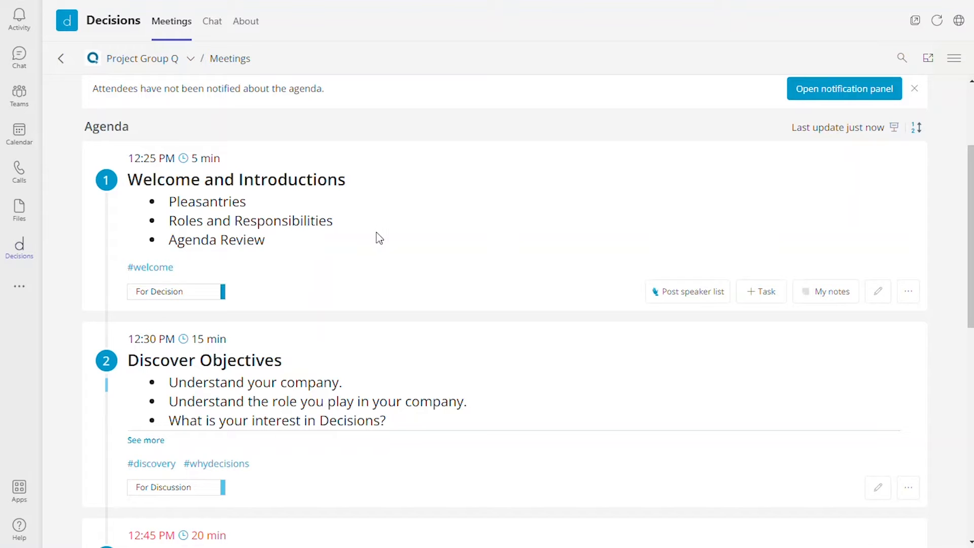
scroll(303, 346, "down", 1)
scroll(508, 317, "up", 1)
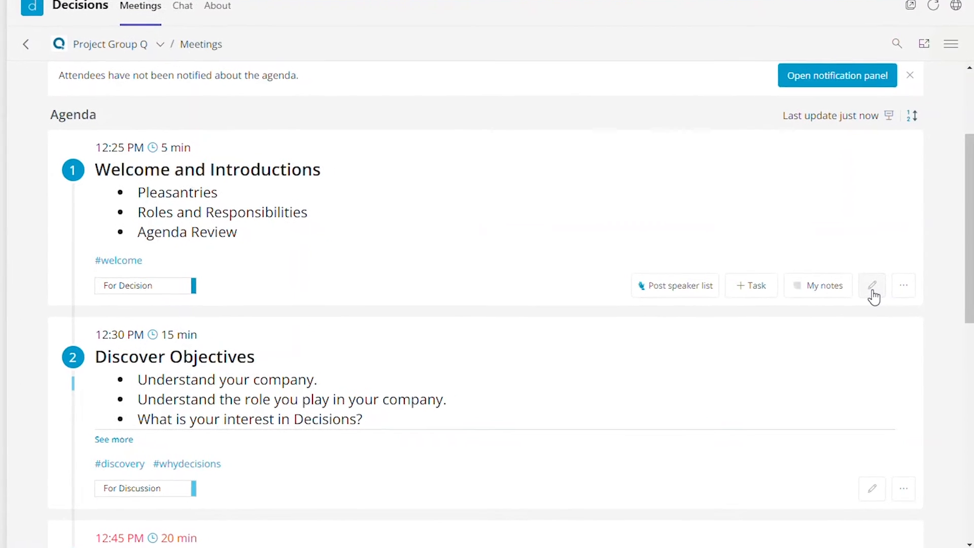
left_click(879, 295)
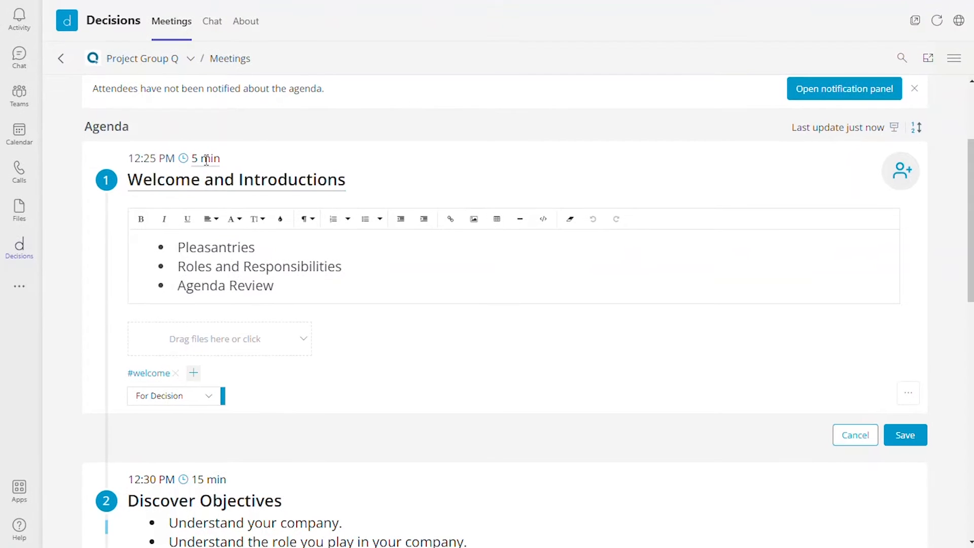
left_click(206, 158)
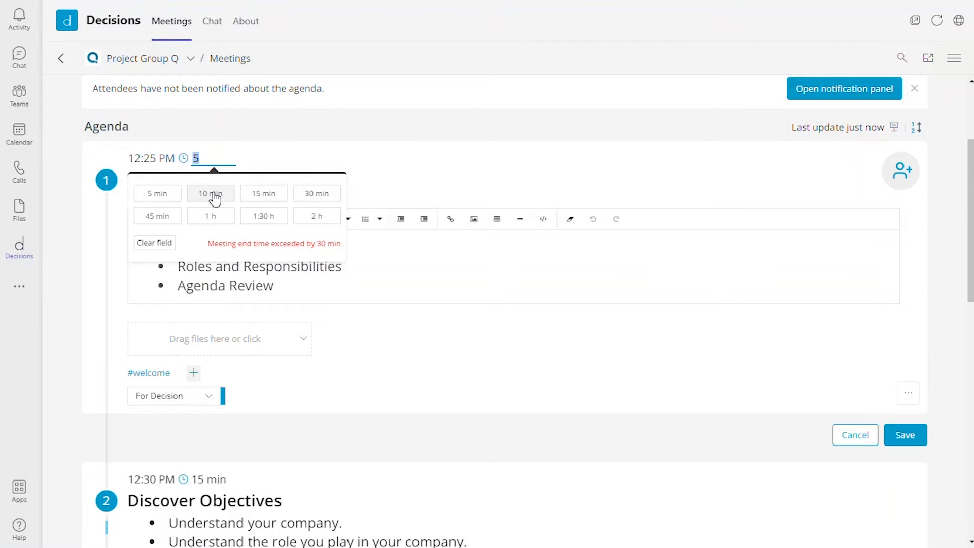
type("12")
key("Return")
Set the duration of the Welcome and Introductions item to 16 minutes.
mouse_move(214, 165)
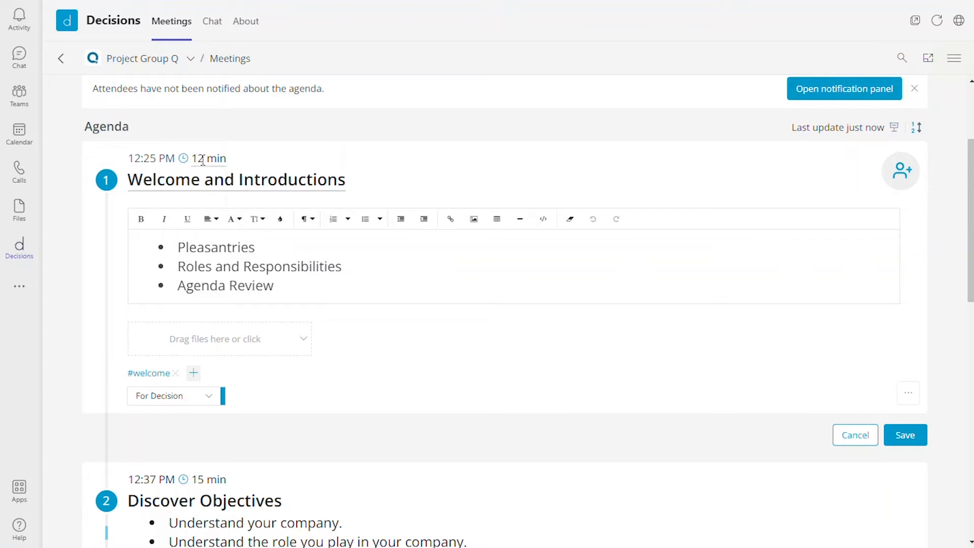
mouse_move(107, 536)
left_click(202, 159)
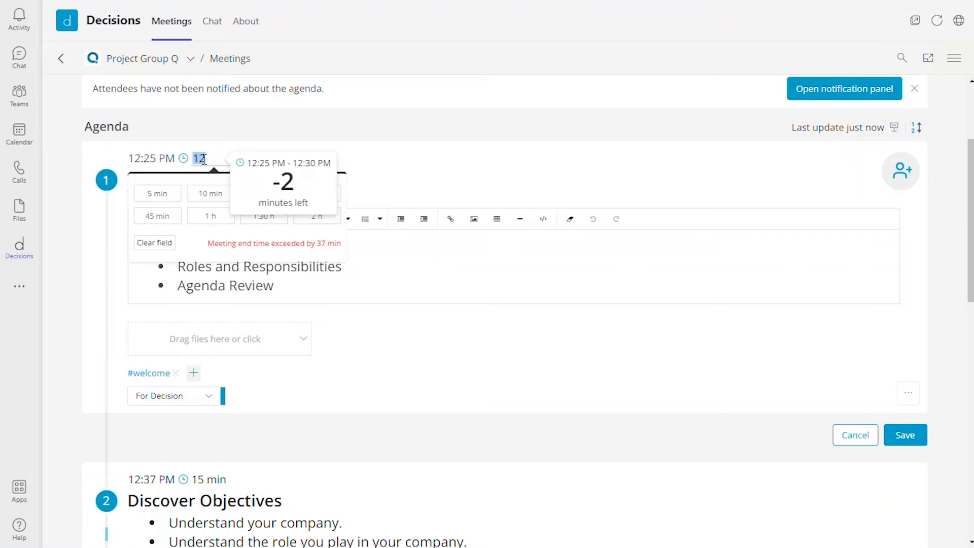
type("16")
key("Return")
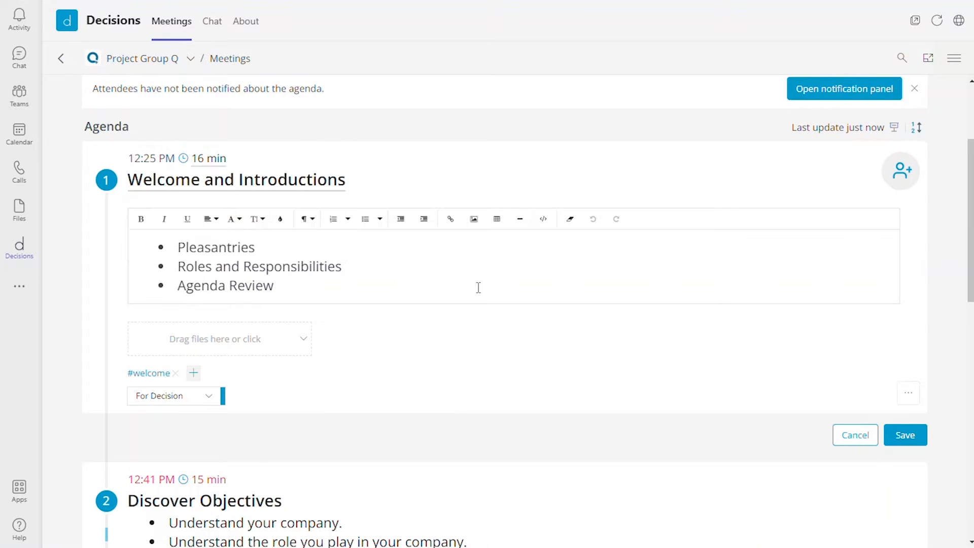
mouse_move(221, 159)
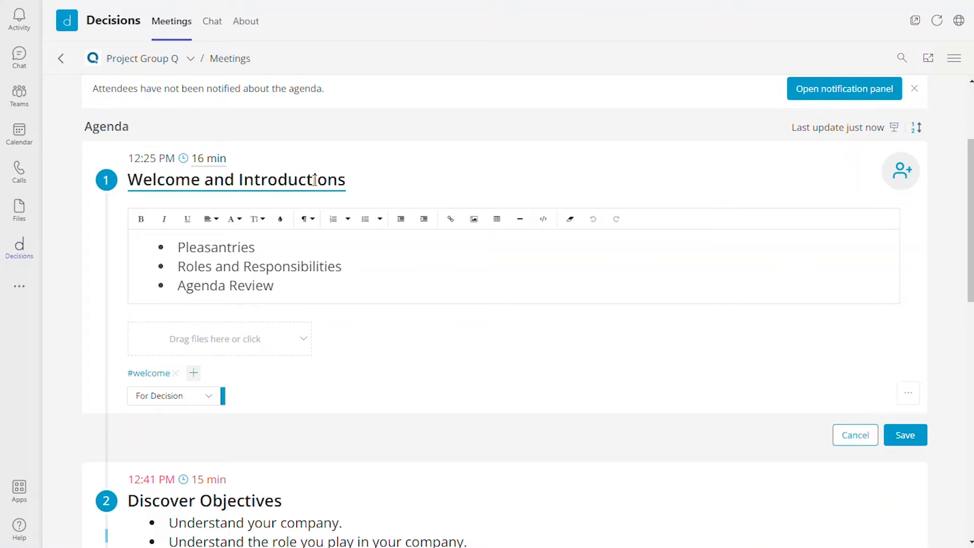
Add the bullet "Add more info." after Agenda Review in the Welcome and Introductions description.
left_click(310, 284)
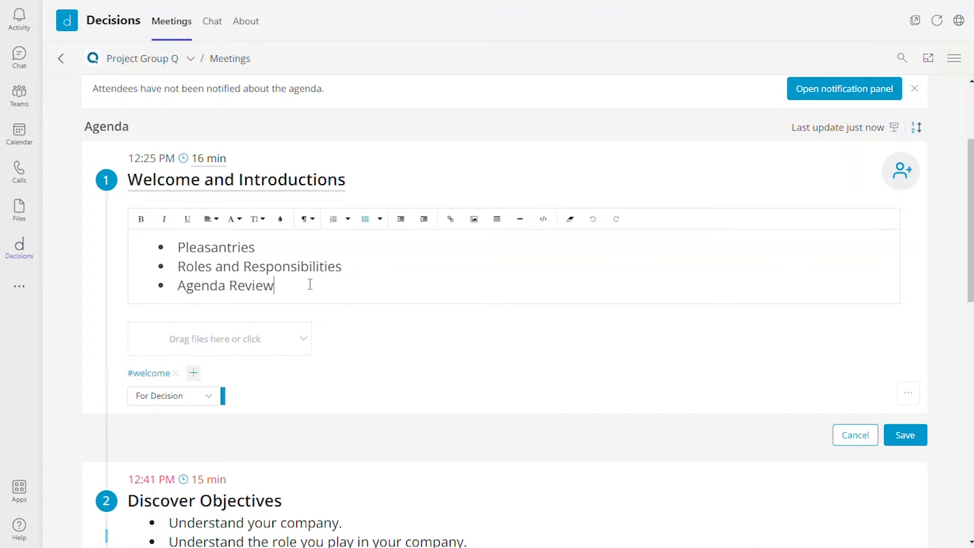
key("Return")
type("Add more info.")
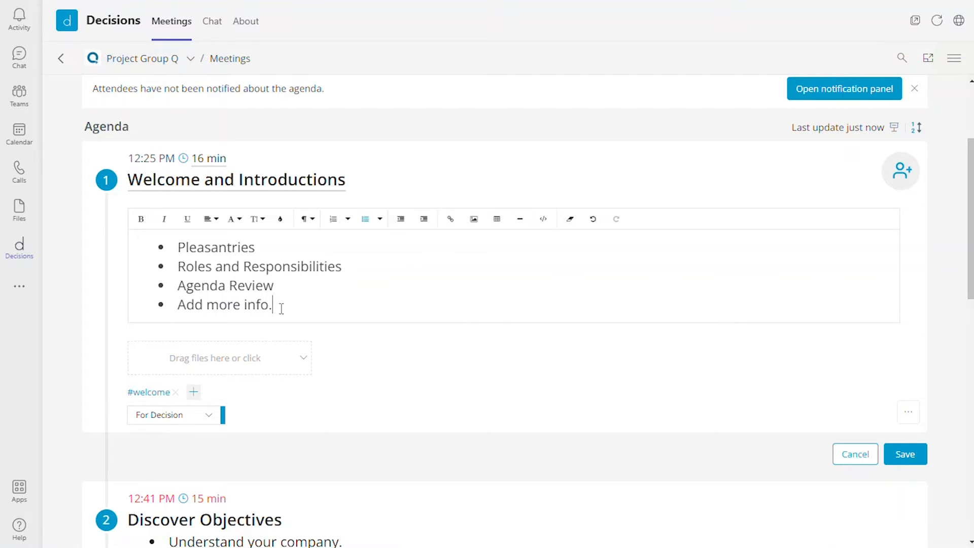
Upload DGA Project Insourcing from Downloads to the Welcome and Introductions item and set the item's type to For Information.
left_click(304, 361)
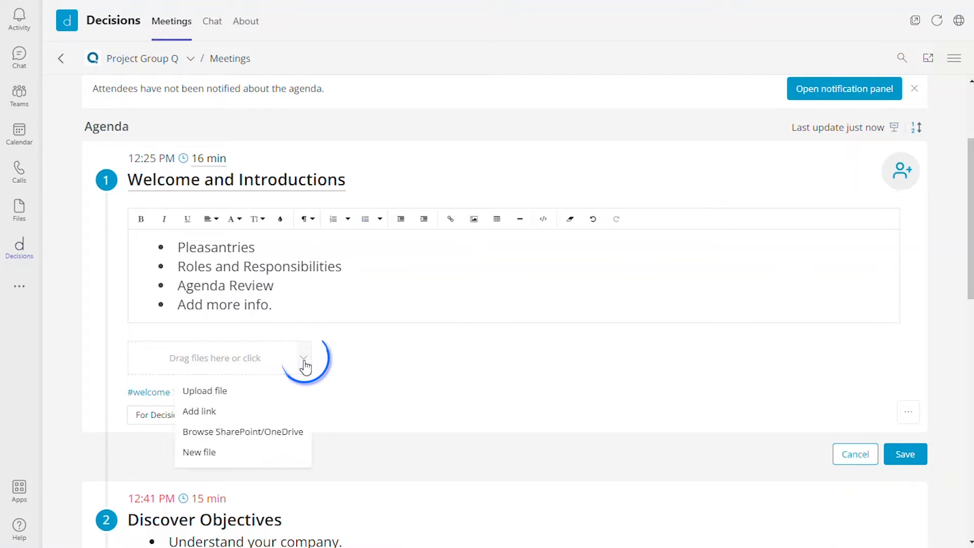
left_click(203, 398)
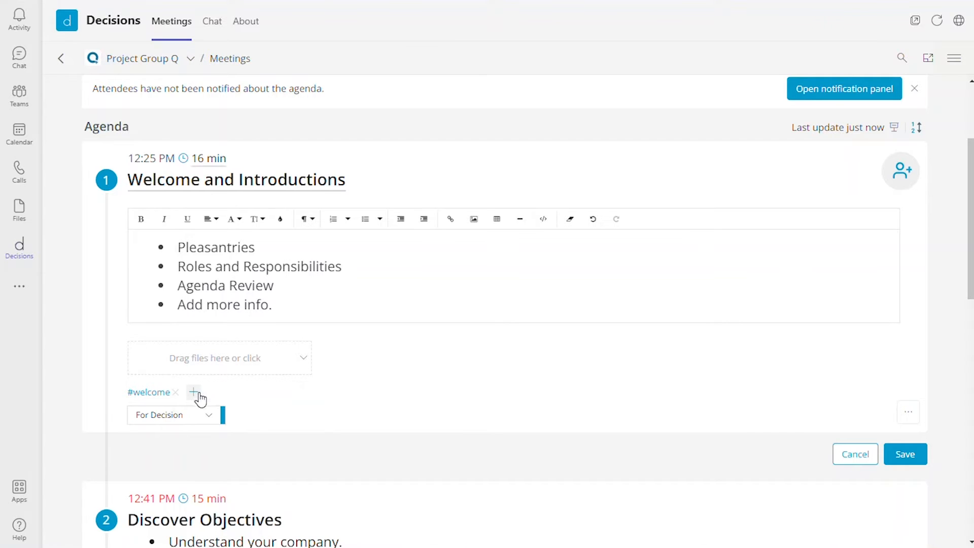
left_click(388, 112)
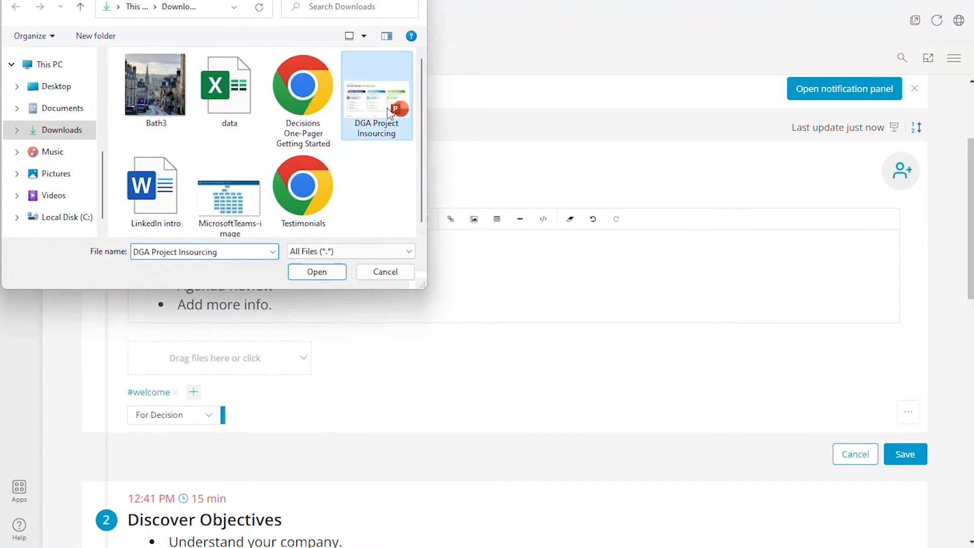
double_click(388, 112)
left_click(494, 360)
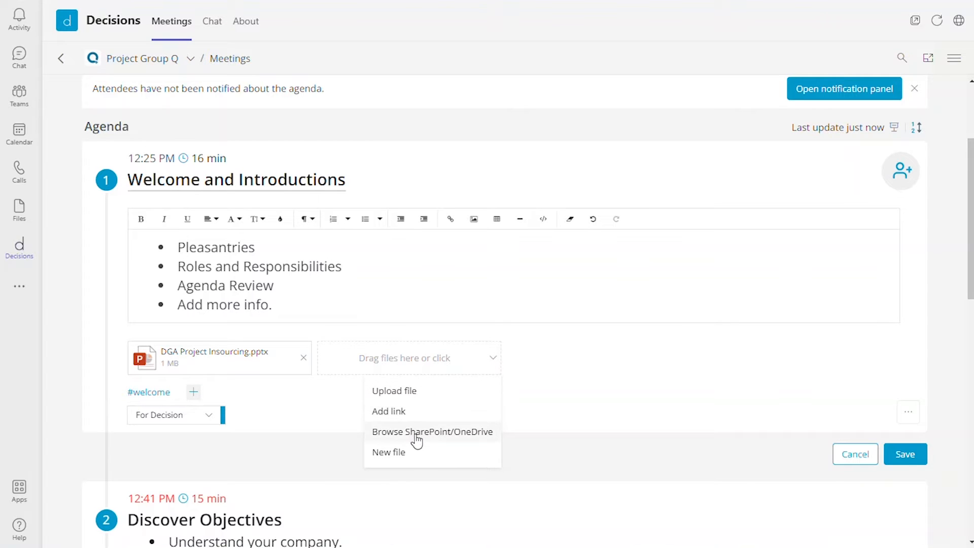
left_click(586, 361)
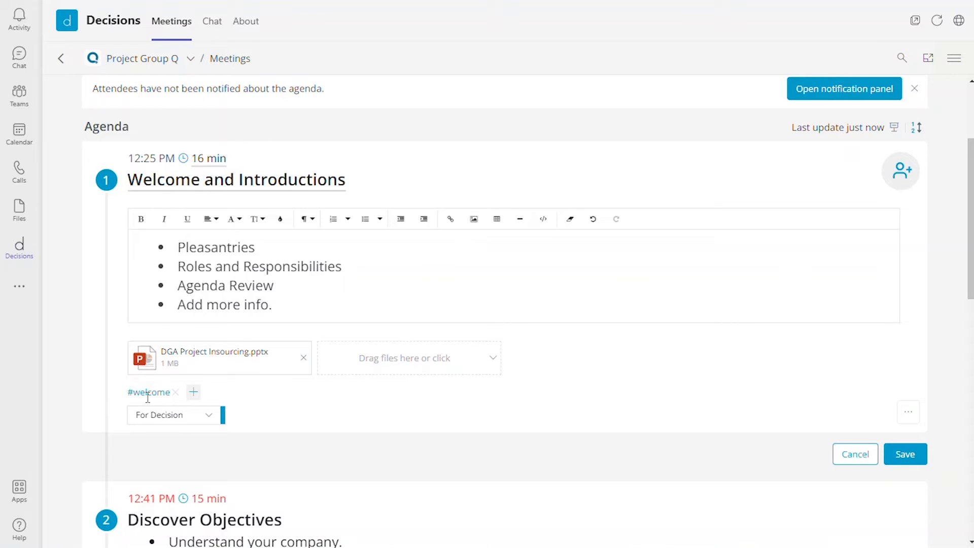
left_click(209, 419)
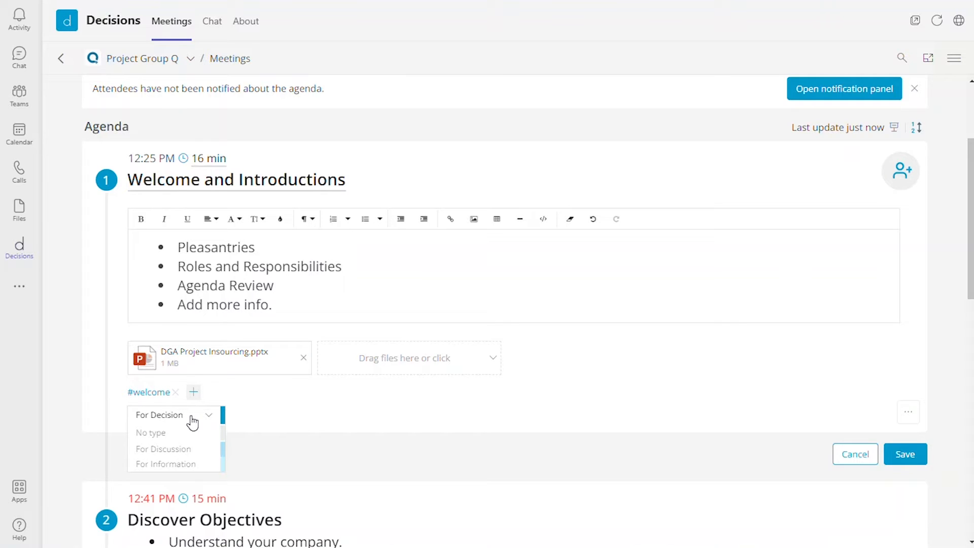
left_click(167, 466)
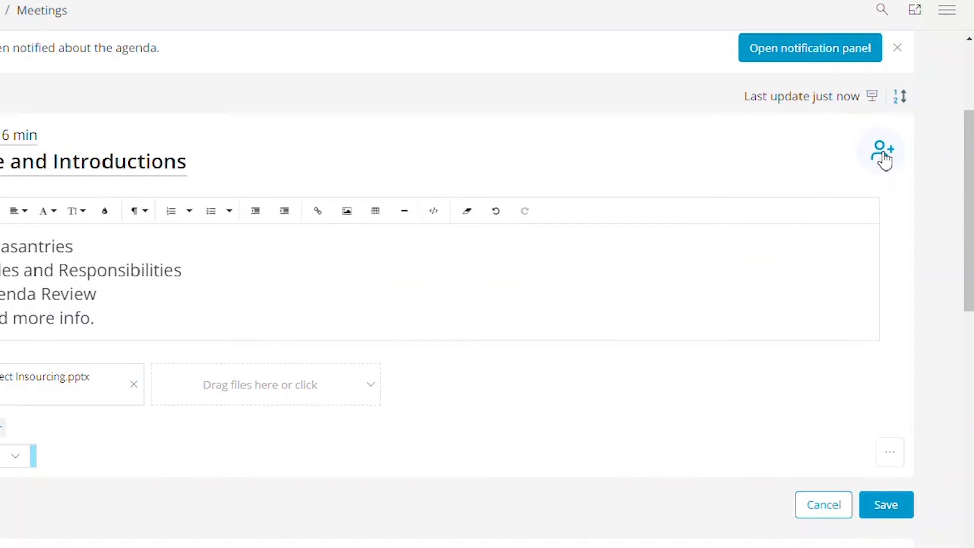
Assign the first two members listed below the owner as presenters of Welcome and Introductions and save the agenda item.
left_click(882, 158)
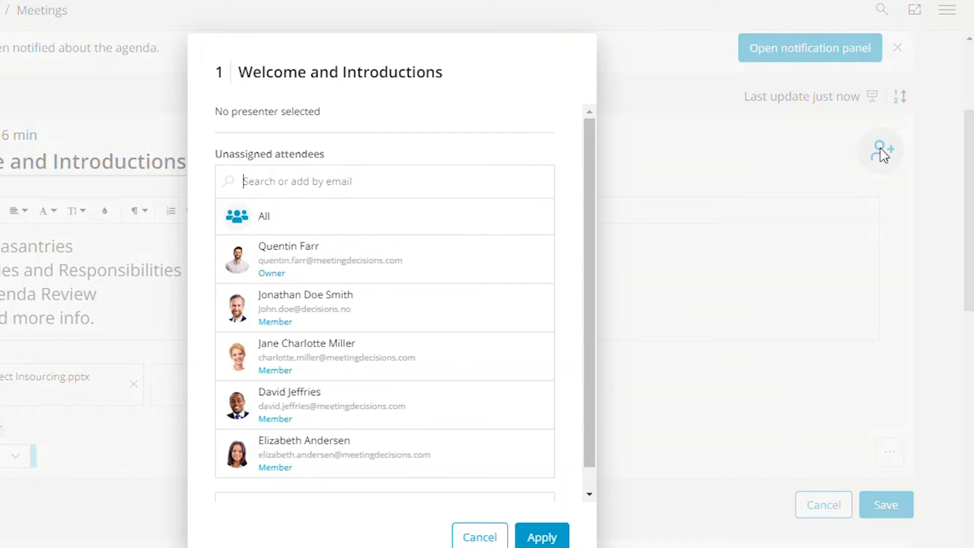
left_click(305, 274)
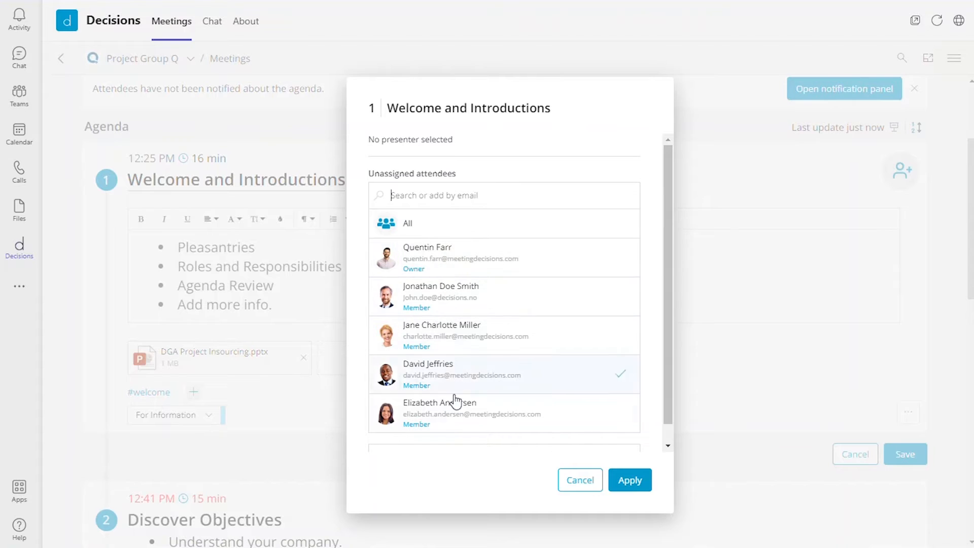
scroll(460, 371, "down", 1)
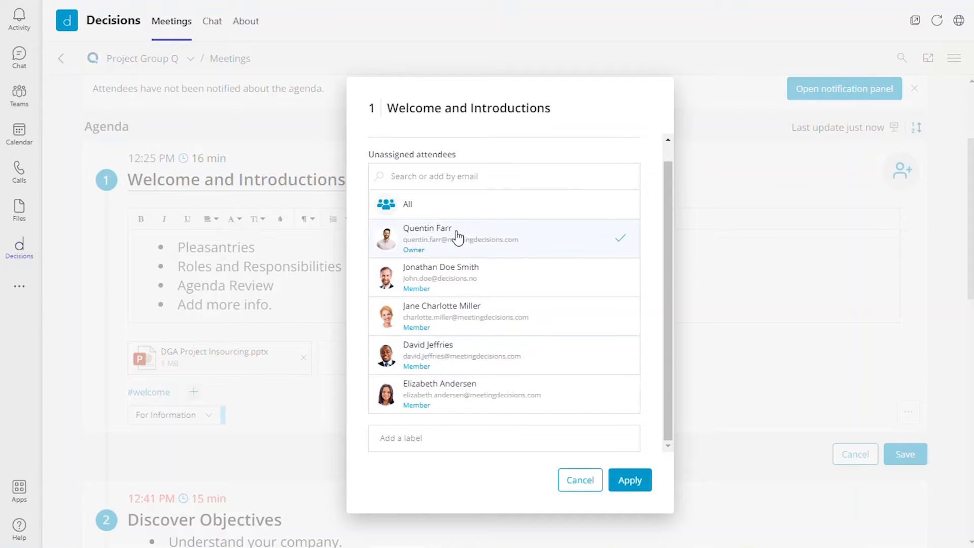
left_click(449, 281)
left_click(457, 323)
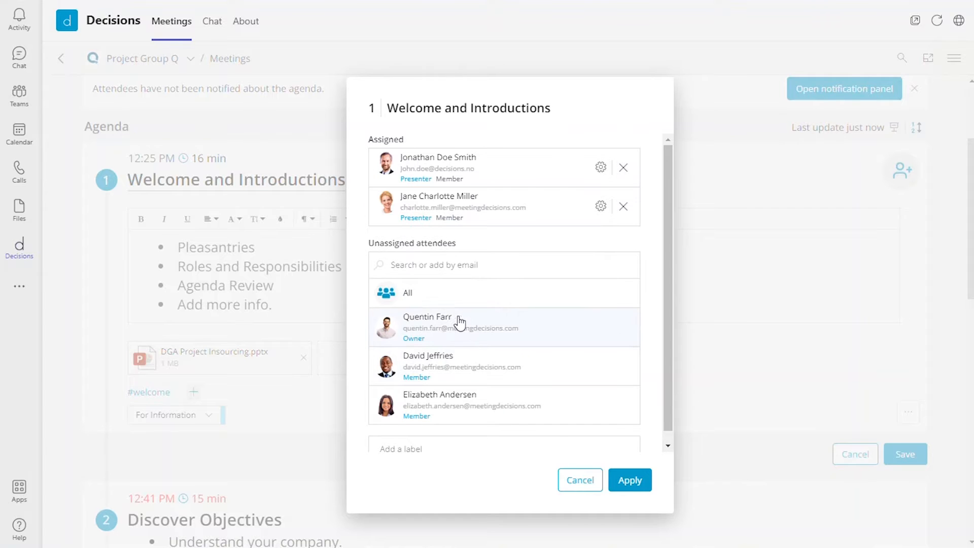
left_click(634, 483)
mouse_move(899, 188)
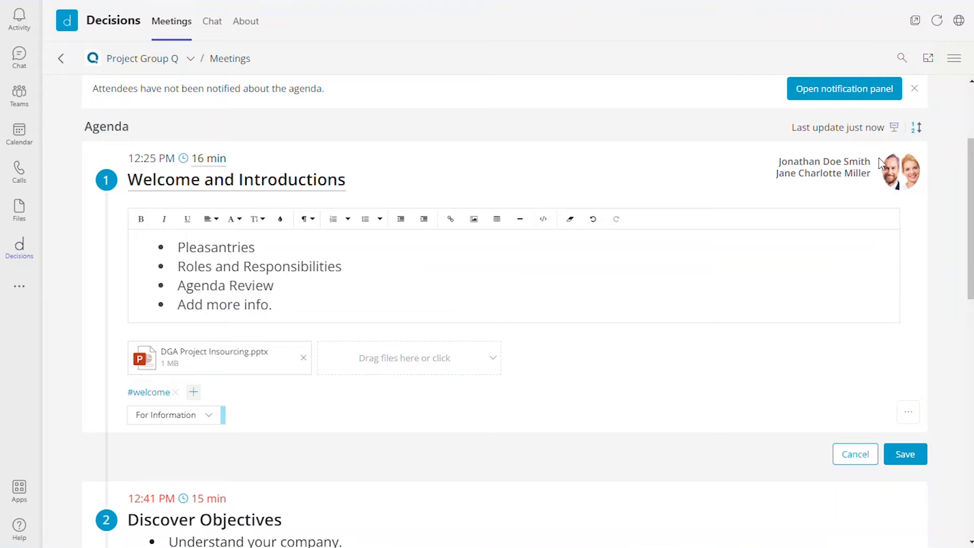
left_click(905, 454)
Check the time remaining for the Welcome and Introductions item on the agenda timeline.
scroll(918, 190, "up", 3)
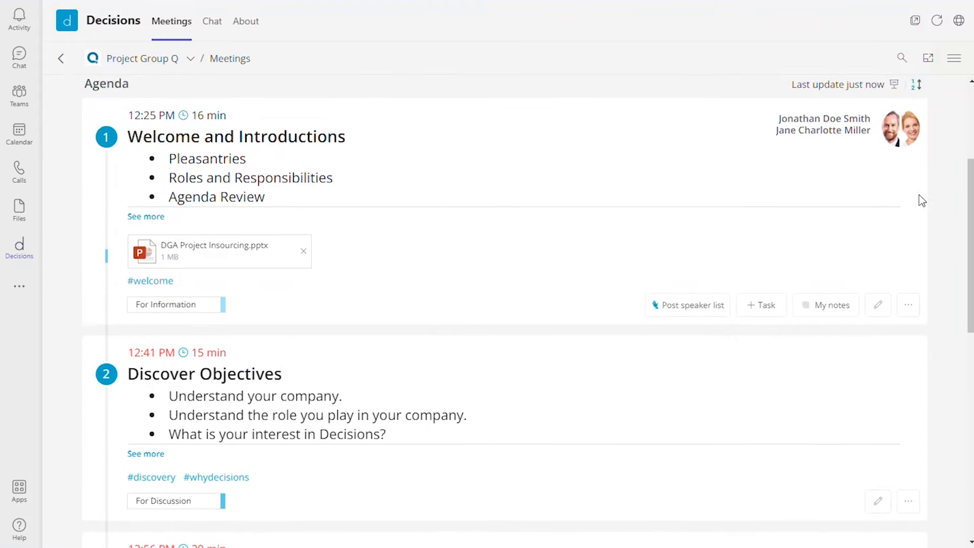
mouse_move(907, 205)
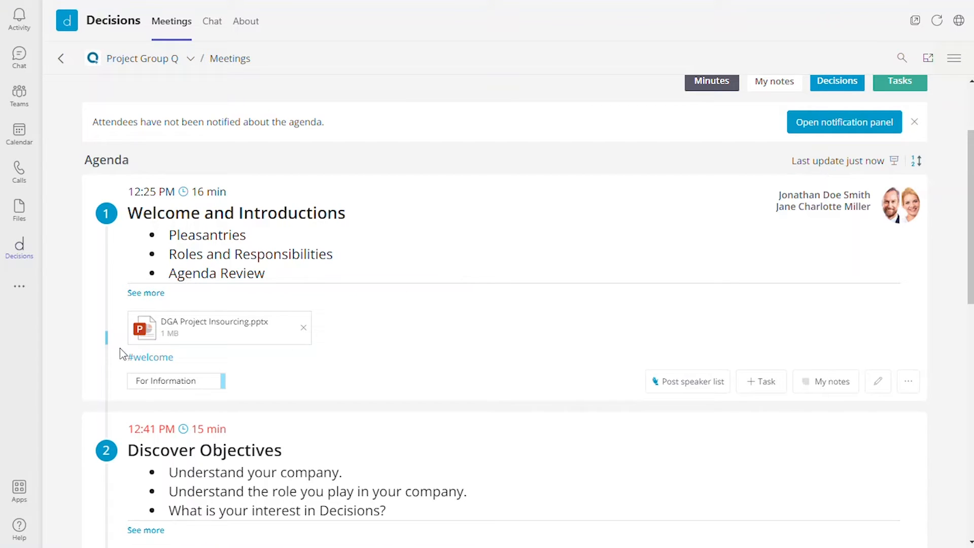
mouse_move(107, 340)
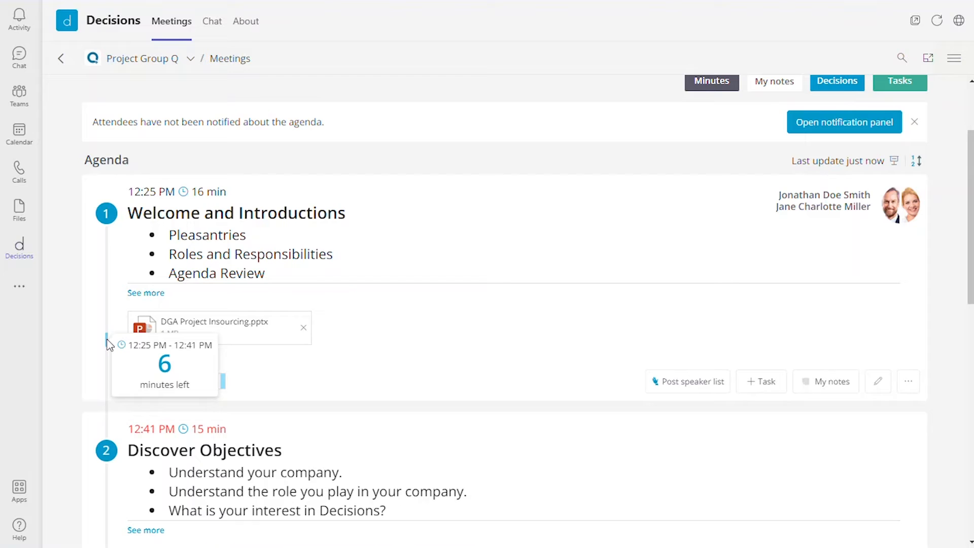
Set up an attendee notification for the Meetings Teams channel only, without email, and include the agenda summary.
scroll(613, 280, "up", 3)
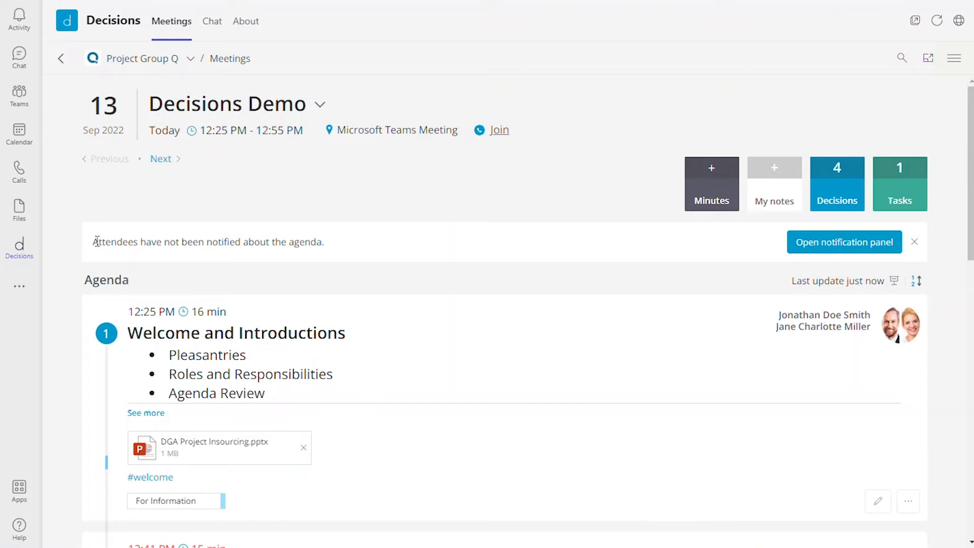
left_click_drag(98, 242, 326, 243)
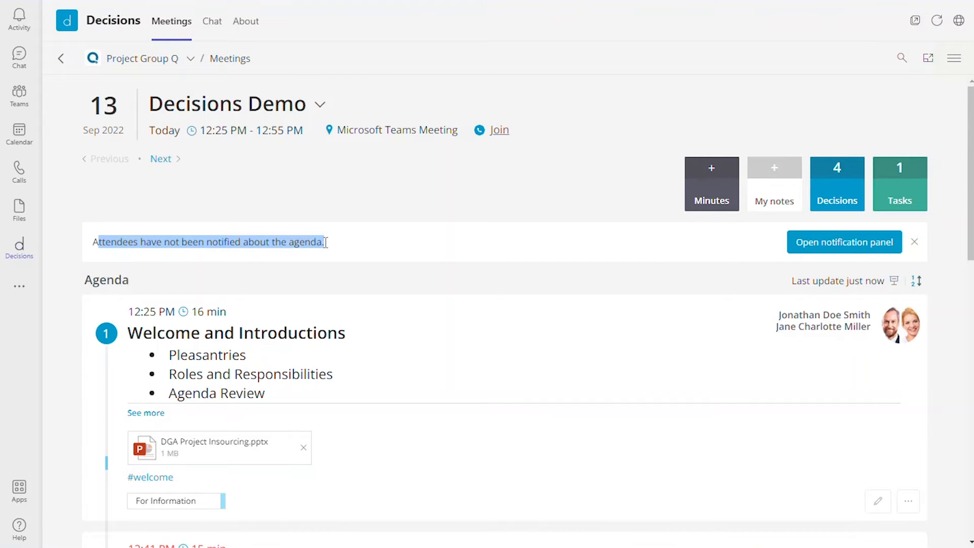
left_click(337, 246)
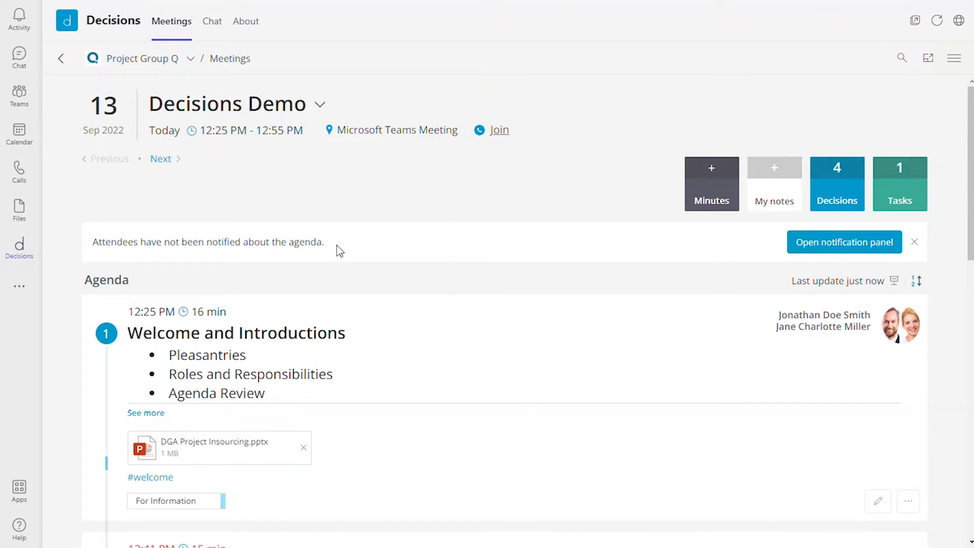
left_click(857, 252)
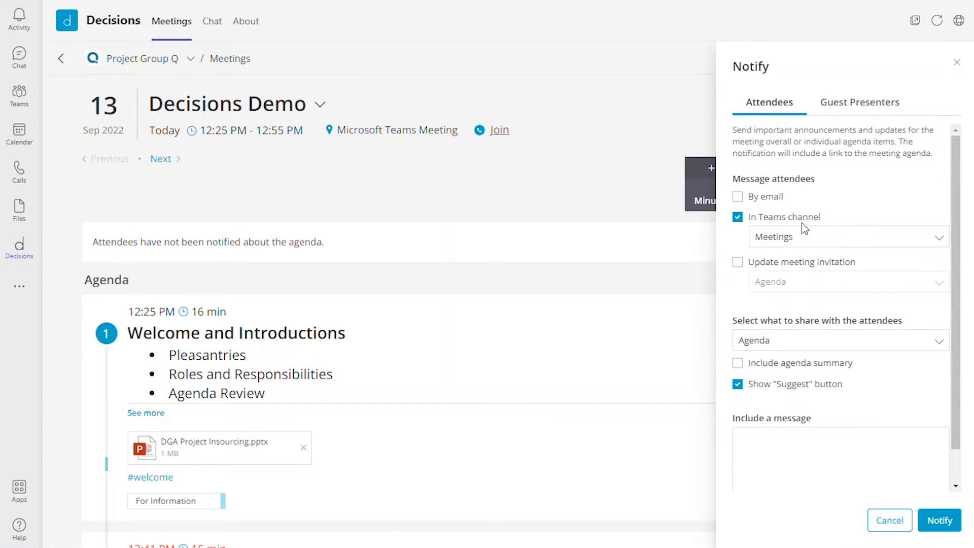
left_click(738, 197)
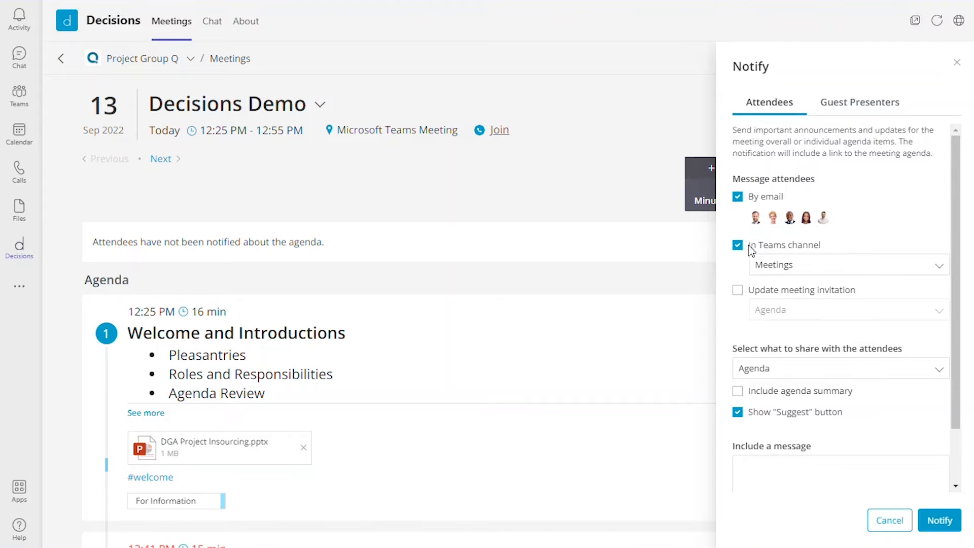
left_click(738, 197)
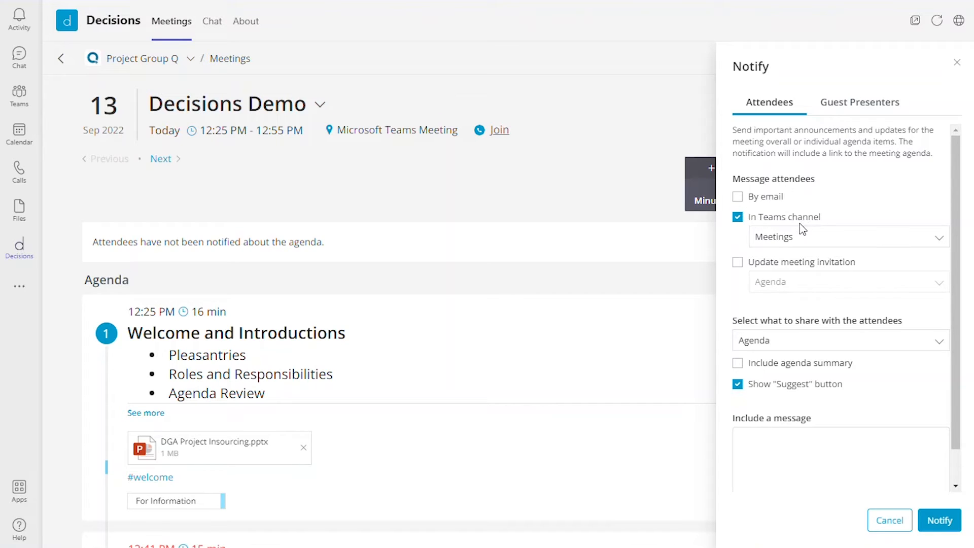
scroll(784, 226, "down", 1)
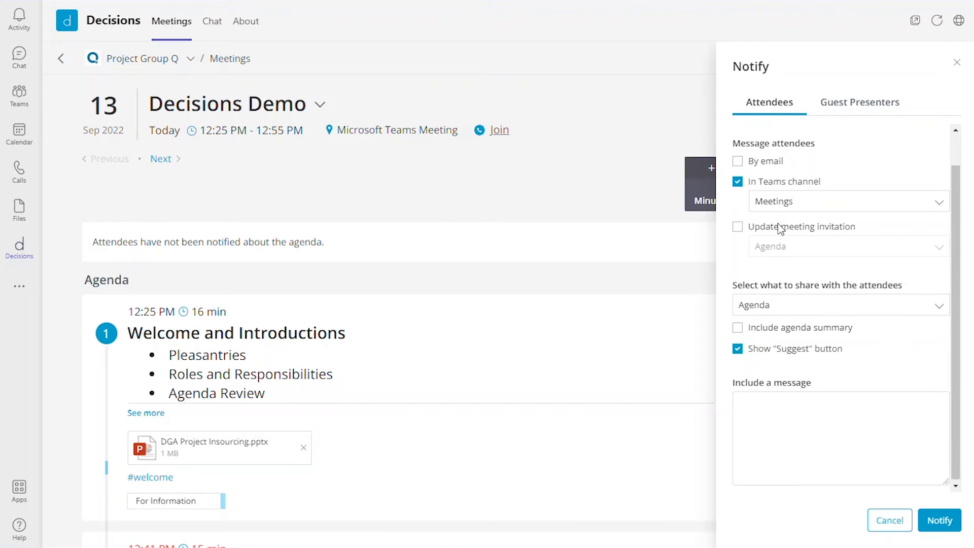
left_click(738, 327)
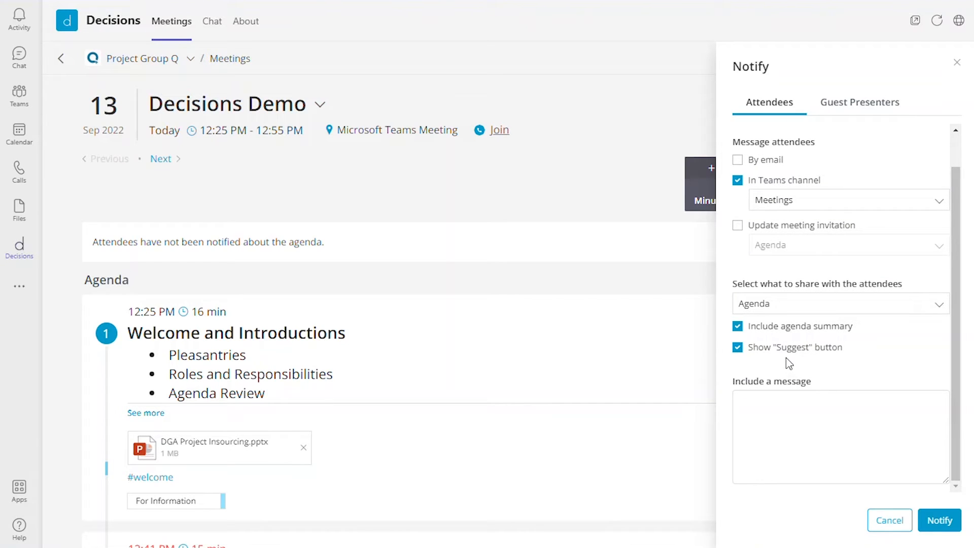
Add the message "Suggestions welcome for meeting." to the notification and send it to the attendees.
left_click(793, 415)
type("Suggestions welcome for ")
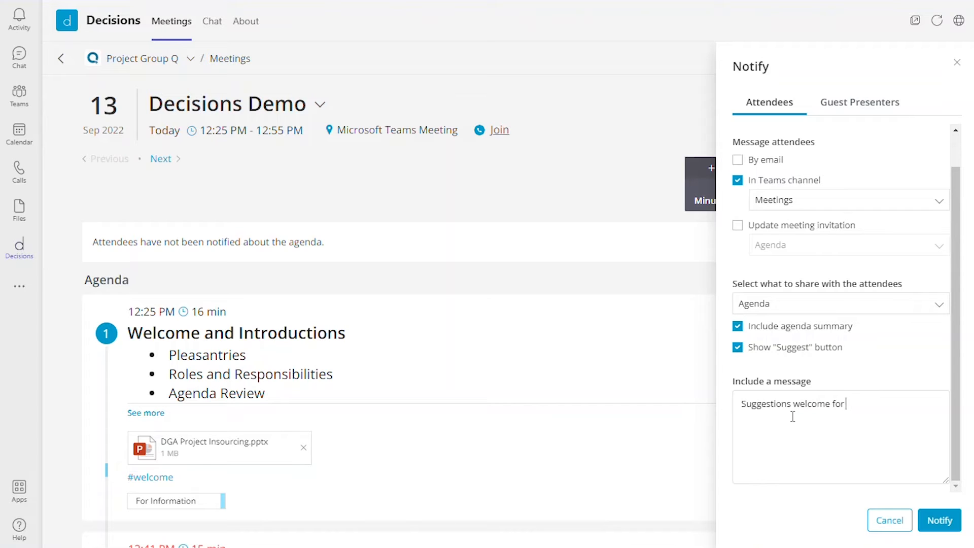
type("meeting.")
left_click(945, 523)
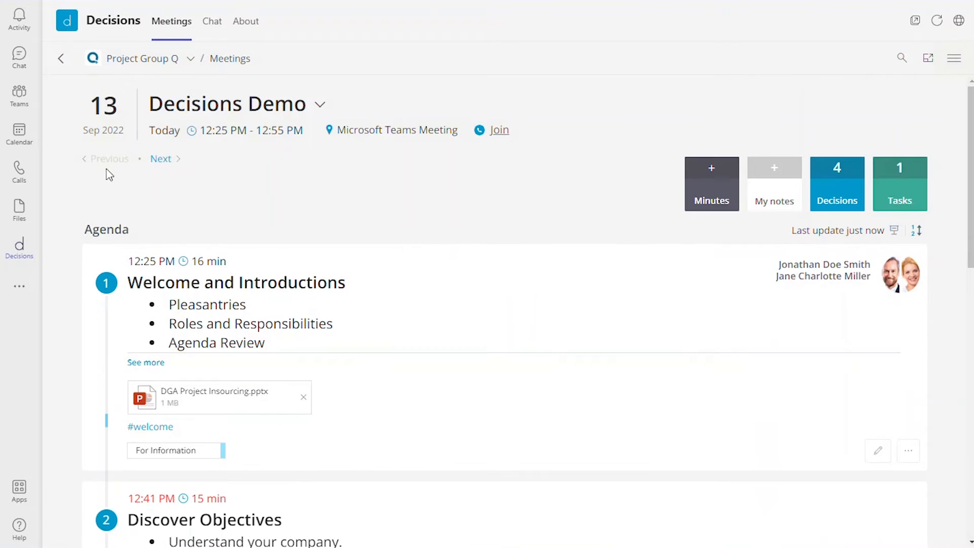
Go to Teams and open the Decisions Demo agenda from its post in Project Group Q's Meetings channel.
left_click(26, 106)
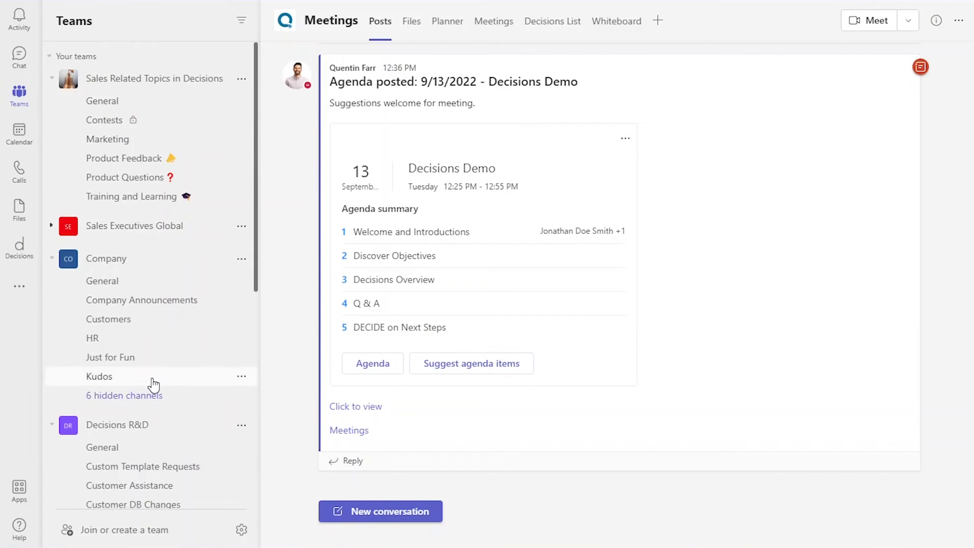
scroll(153, 386, "down", 8)
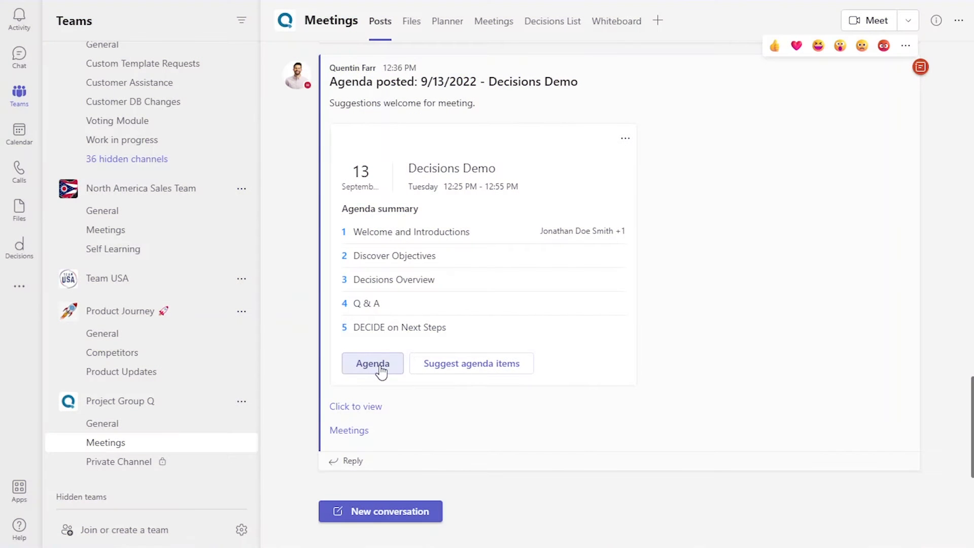
left_click(372, 363)
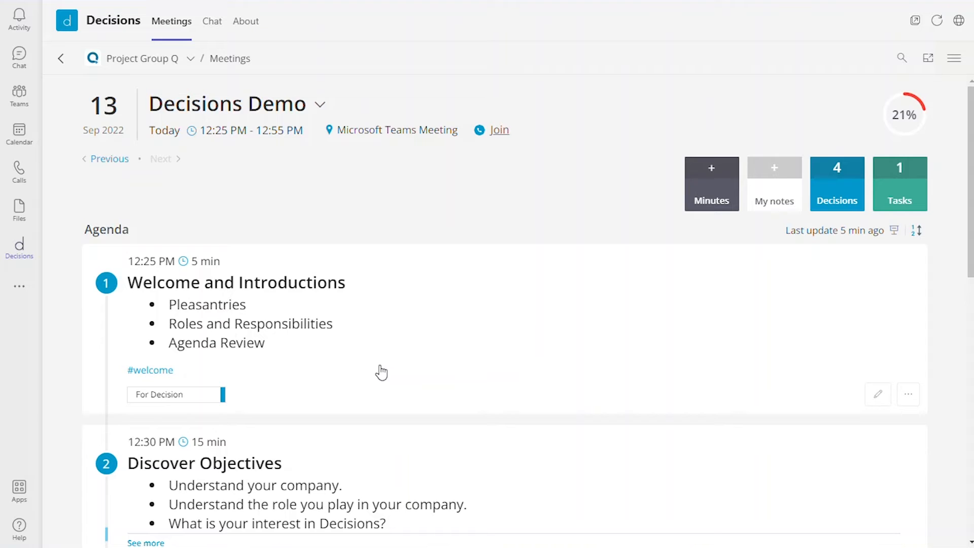
Check the time remaining for the Discover Objectives item on the agenda timeline.
scroll(380, 337, "down", 1)
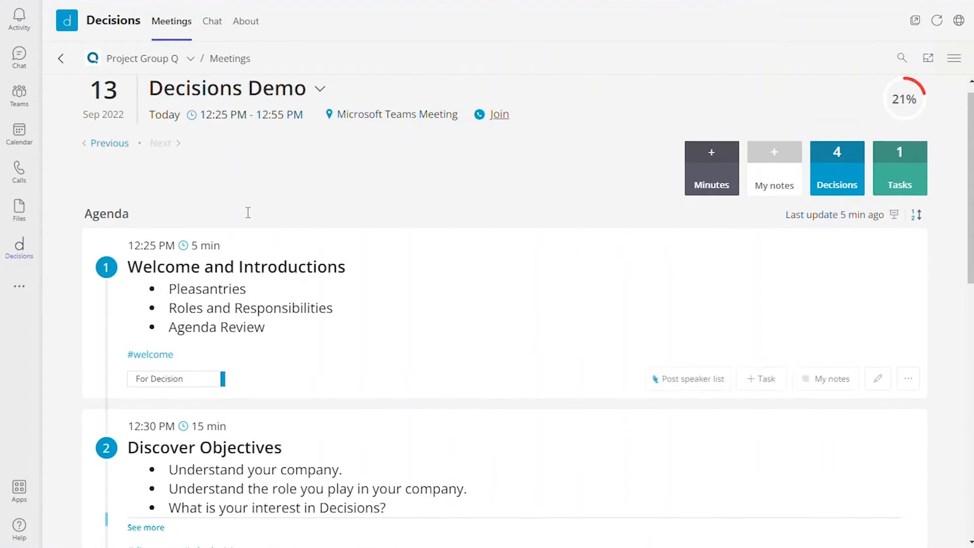
scroll(114, 477, "up", 1)
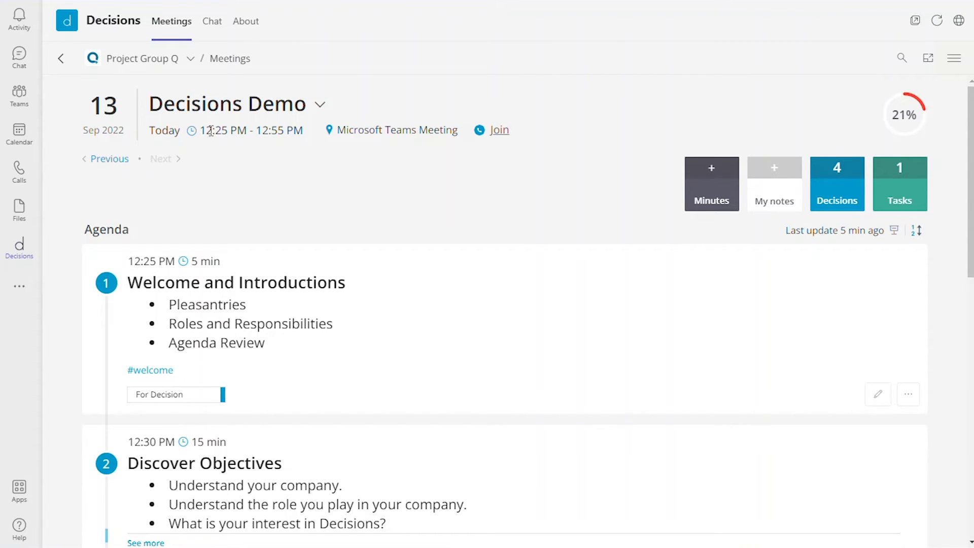
scroll(112, 406, "down", 2)
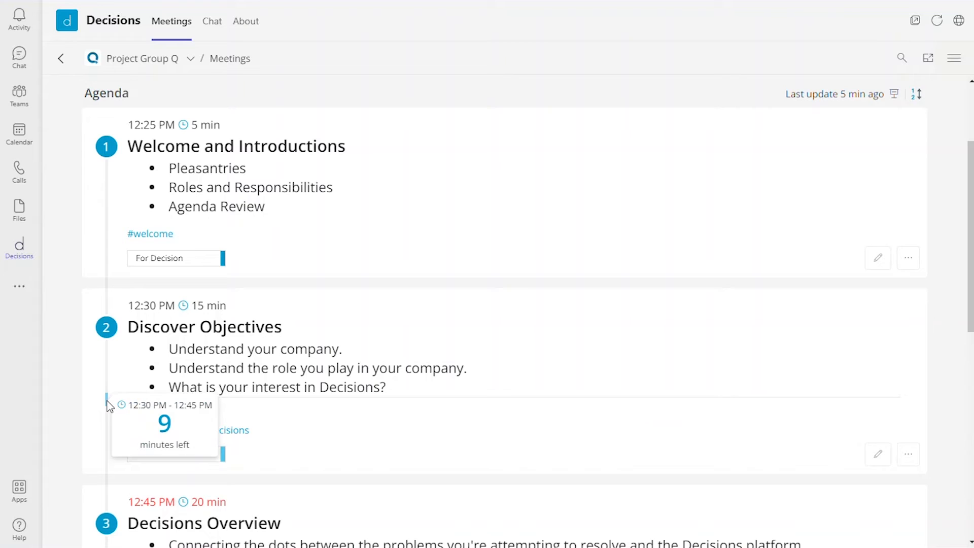
View the available options for creating the meeting minutes without choosing one.
scroll(622, 256, "up", 2)
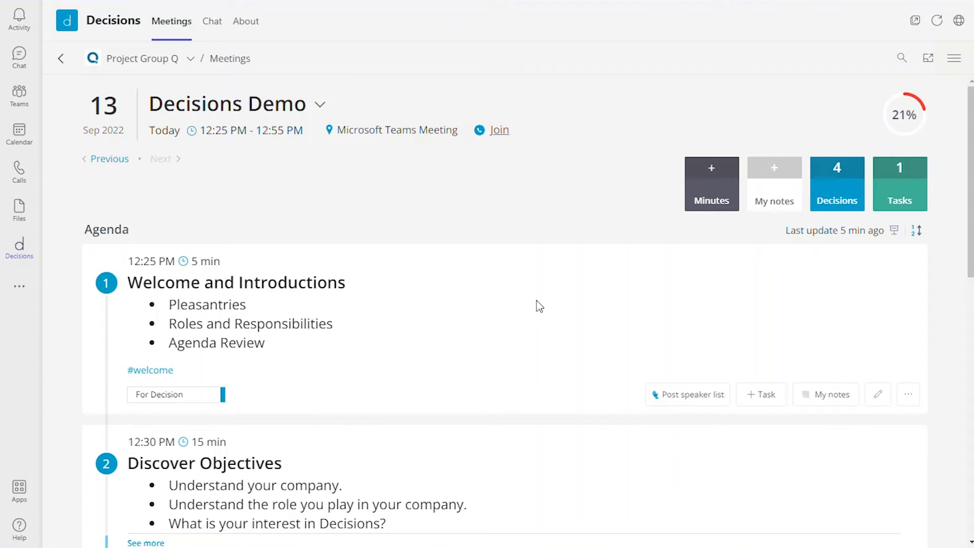
left_click(717, 188)
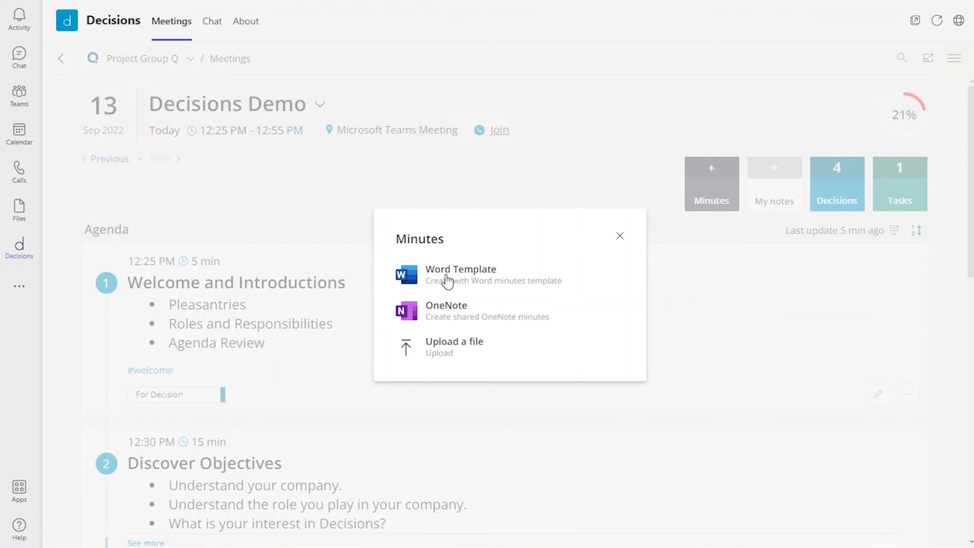
left_click(619, 237)
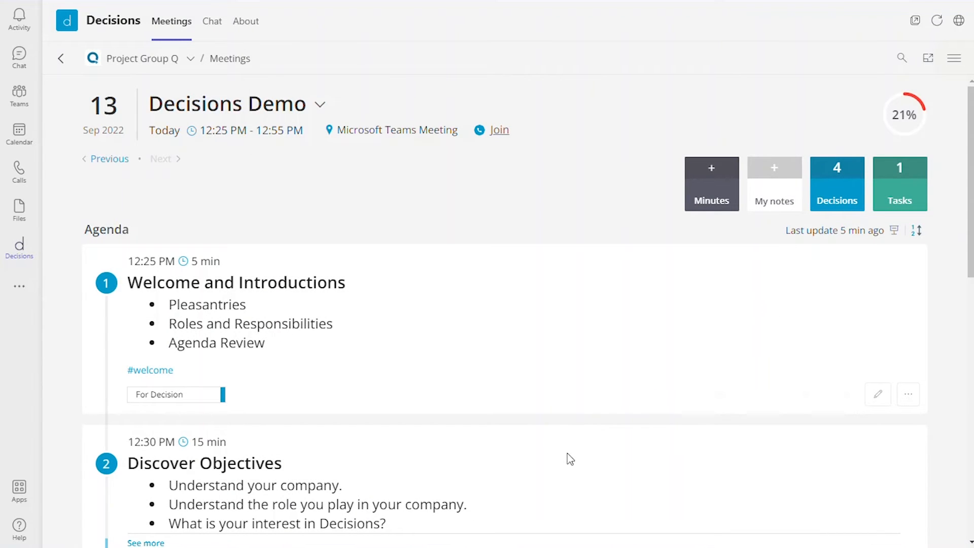
Append "--" and "Add more notes for the team into the agenda itself." below the Welcome and Introductions bullets and save the item.
scroll(539, 321, "down", 1)
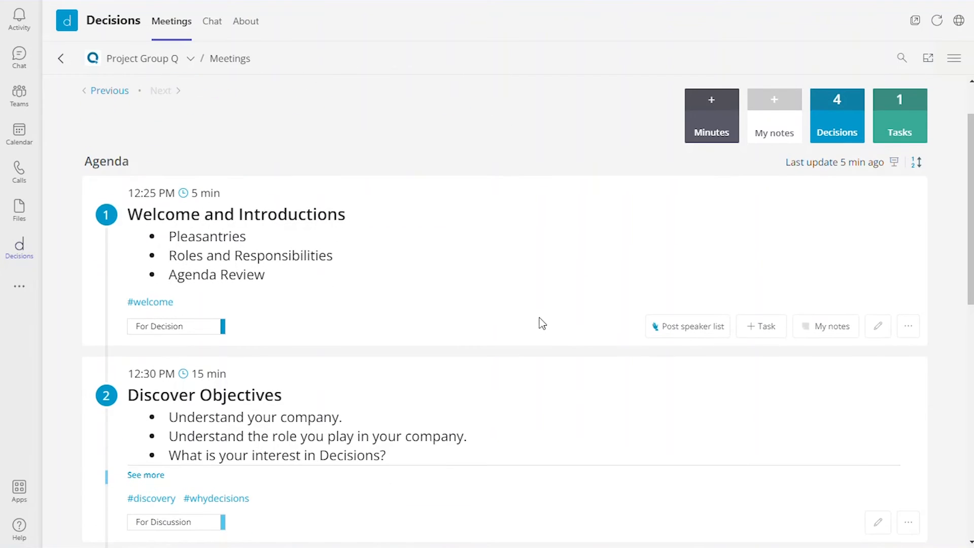
left_click(878, 328)
left_click(300, 327)
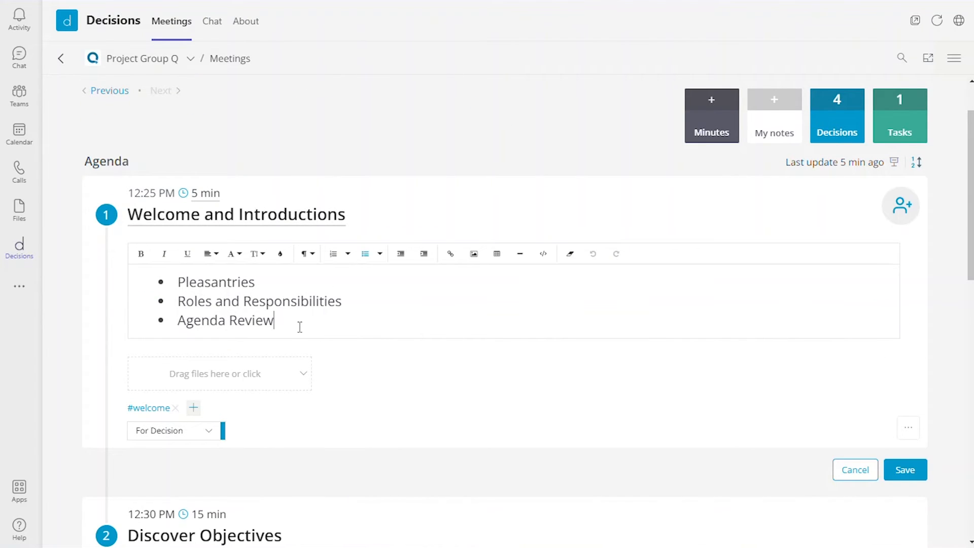
key("Return")
key("Return")
key("Return")
type("--")
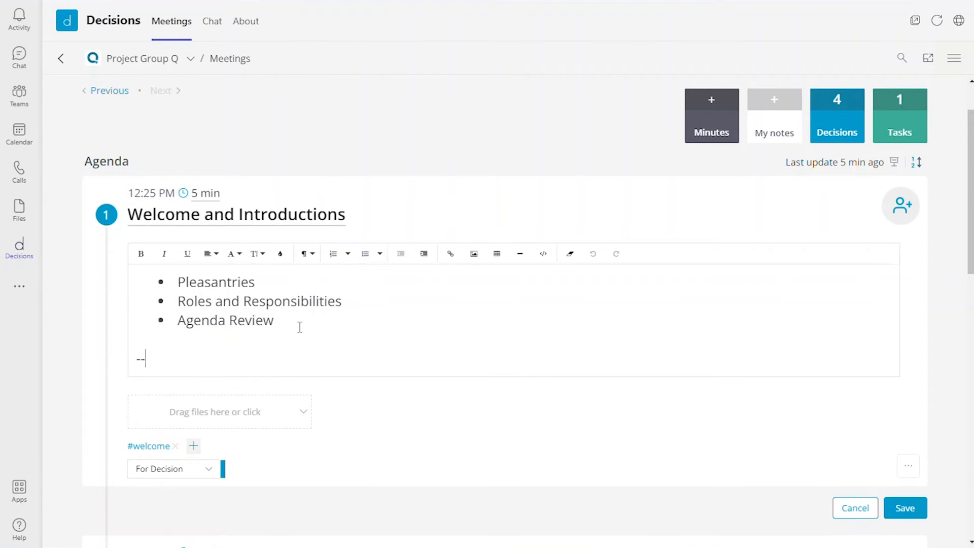
key("Return")
type("Add ")
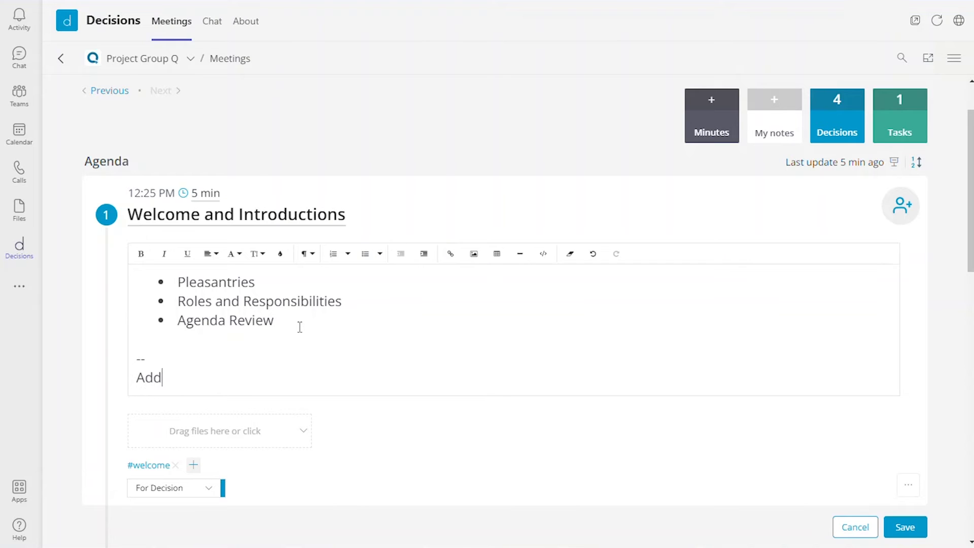
type("more notes for t")
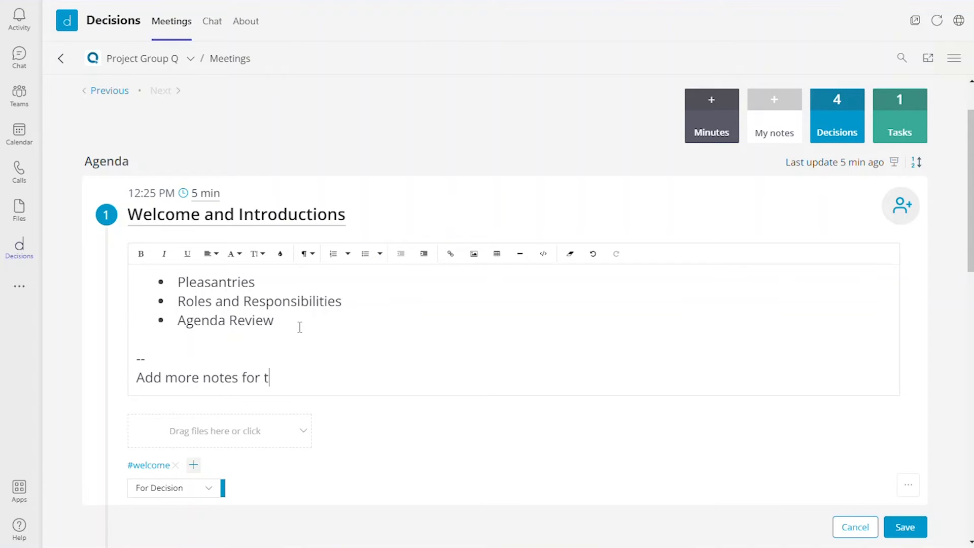
type("he team into the ")
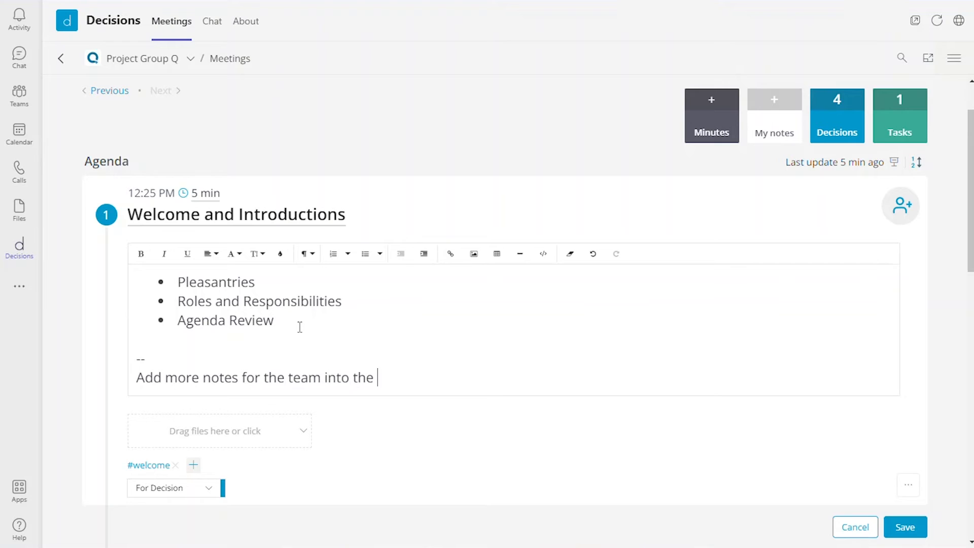
type("agenda itself.")
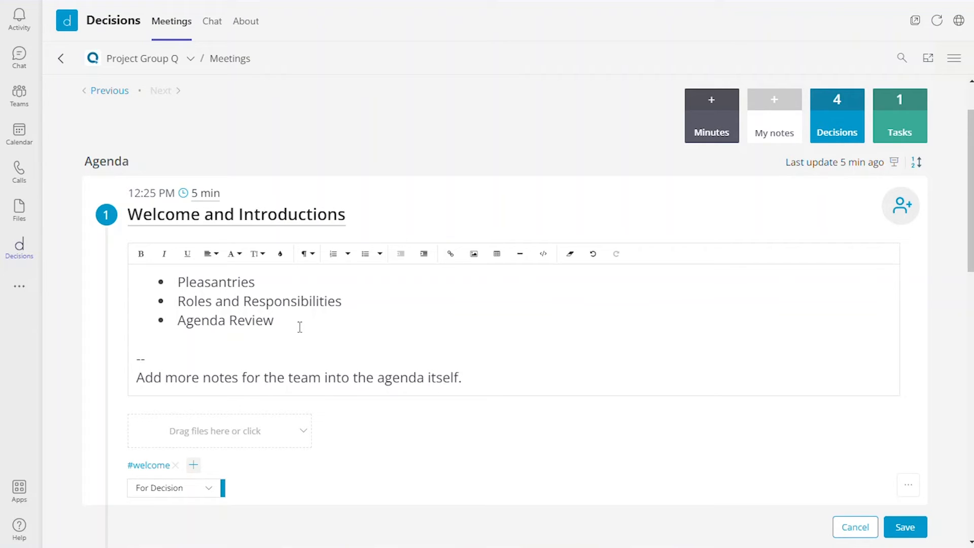
left_click(895, 532)
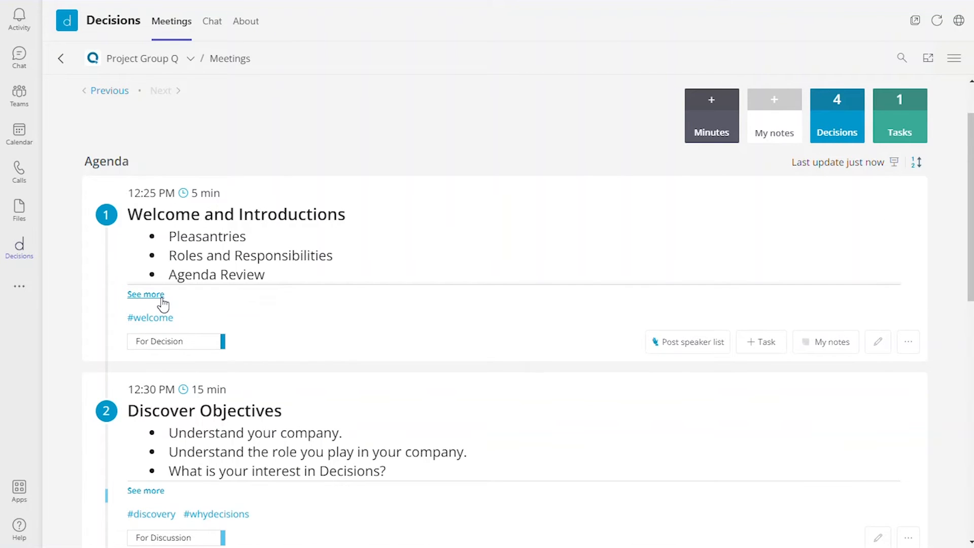
Expand the full Welcome and Introductions description to read the team notes added to the agenda.
left_click(145, 294)
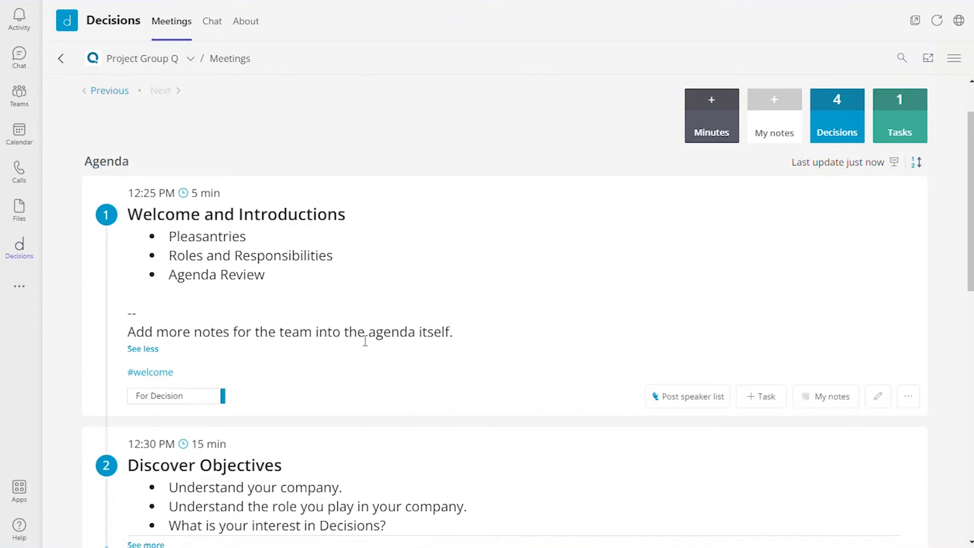
scroll(739, 213, "up", 2)
left_click(776, 186)
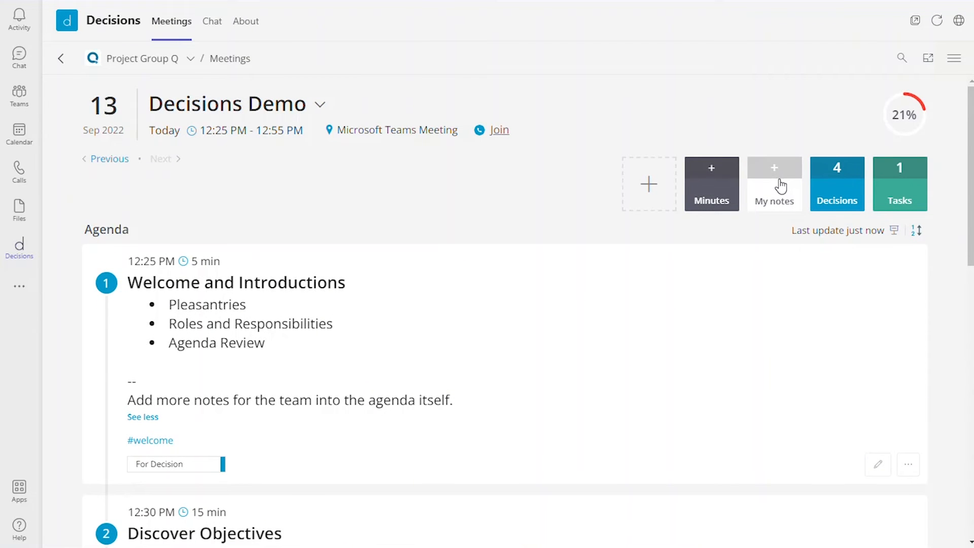
mouse_move(695, 315)
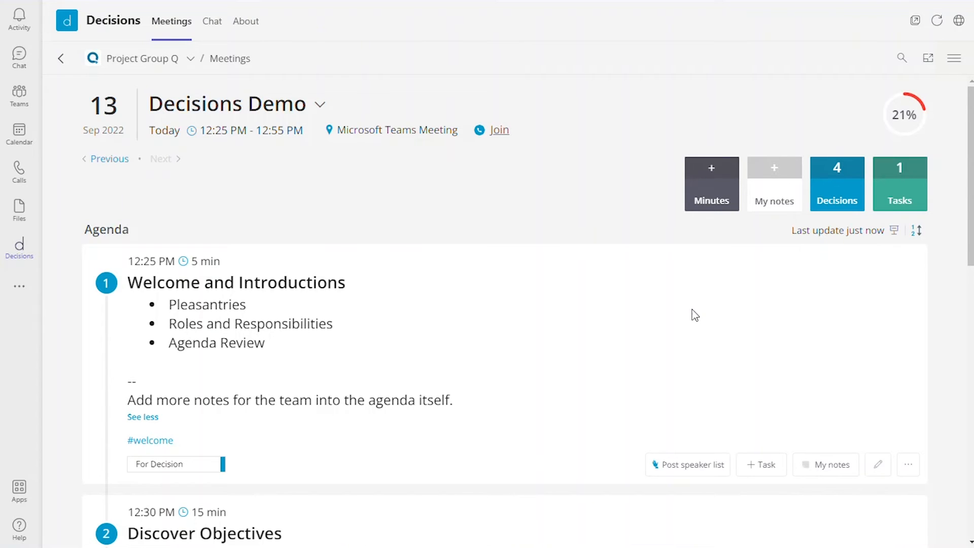
Start a new decision for agenda item 5, DECIDE on Next Steps.
scroll(572, 311, "down", 4)
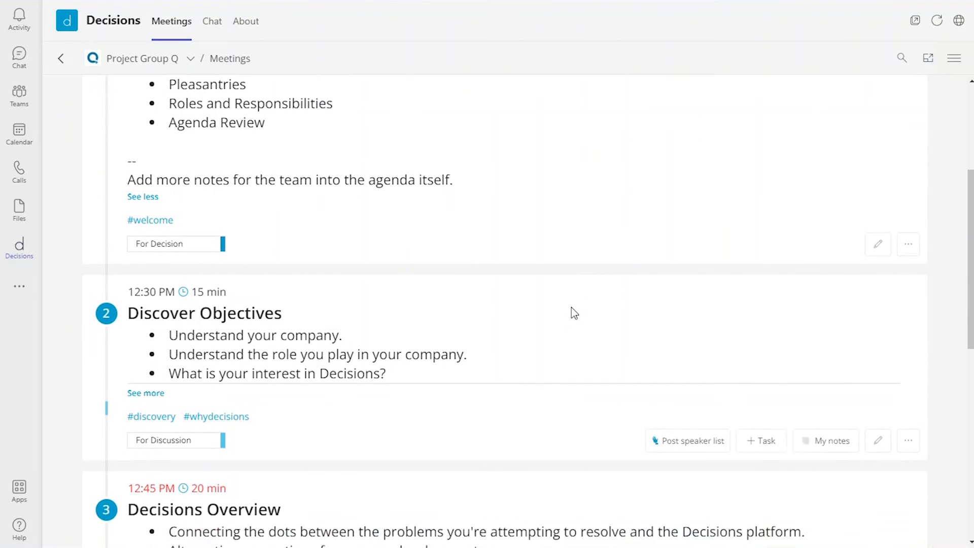
scroll(572, 308, "down", 1)
scroll(558, 317, "up", 1)
scroll(557, 337, "up", 1)
scroll(537, 345, "down", 8)
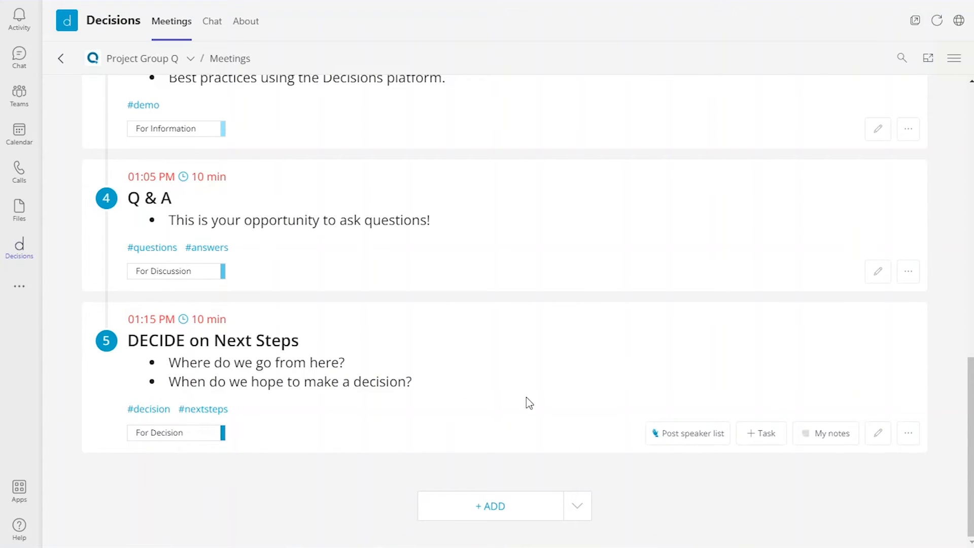
left_click(909, 430)
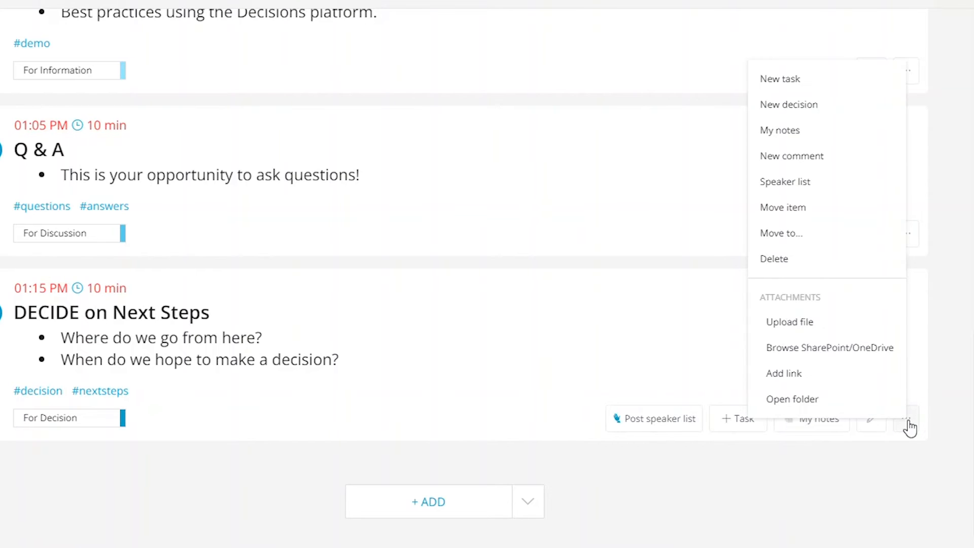
left_click(793, 106)
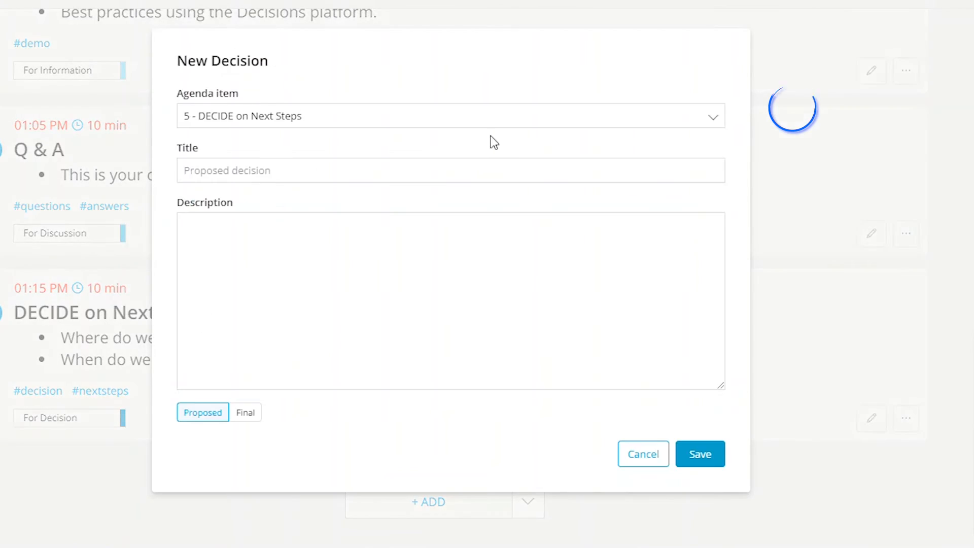
Title the decision "Deciding on adding funds", describe it as "Had a nice chat and will add $10k to budget.", and save it as Final.
left_click(298, 171)
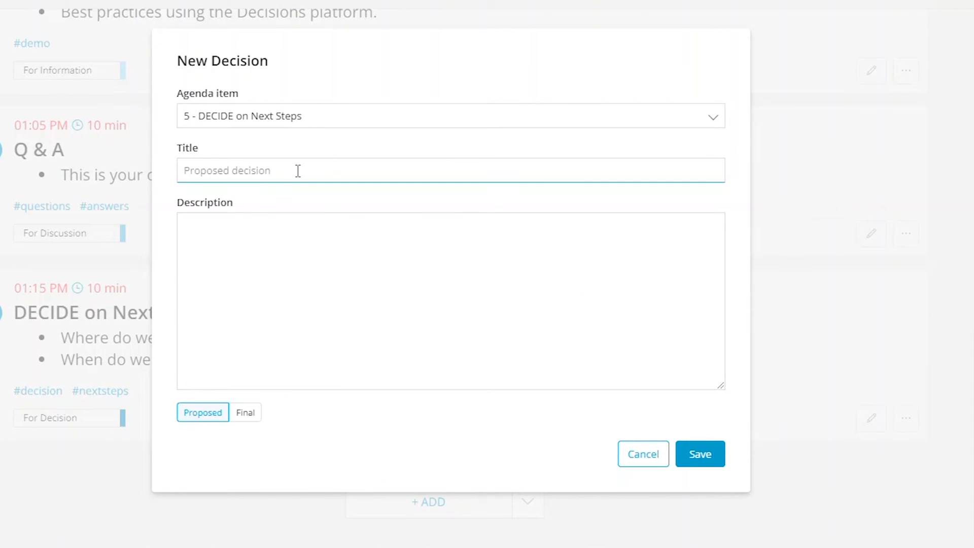
type("Deciding on adding funds")
key("Tab")
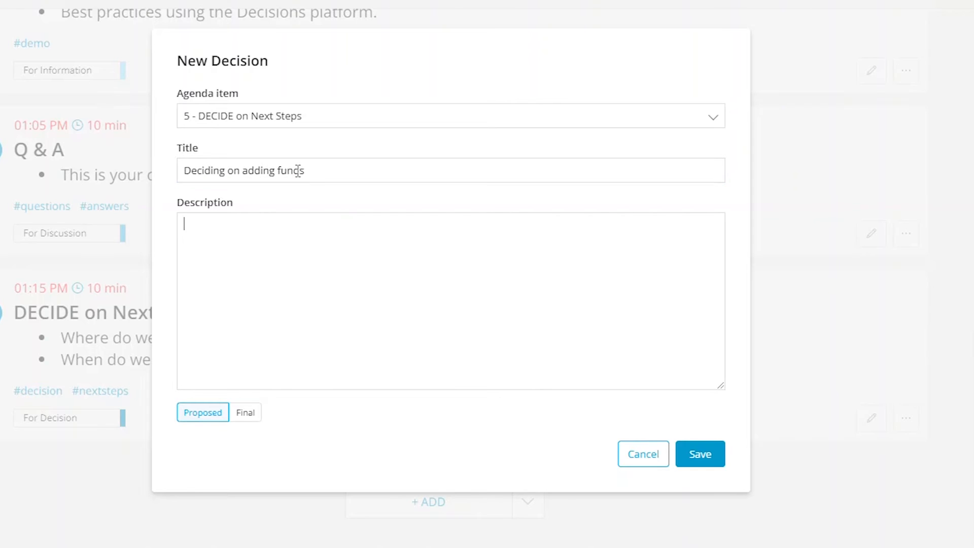
type("Had a nice chat and will add $10k to budget.")
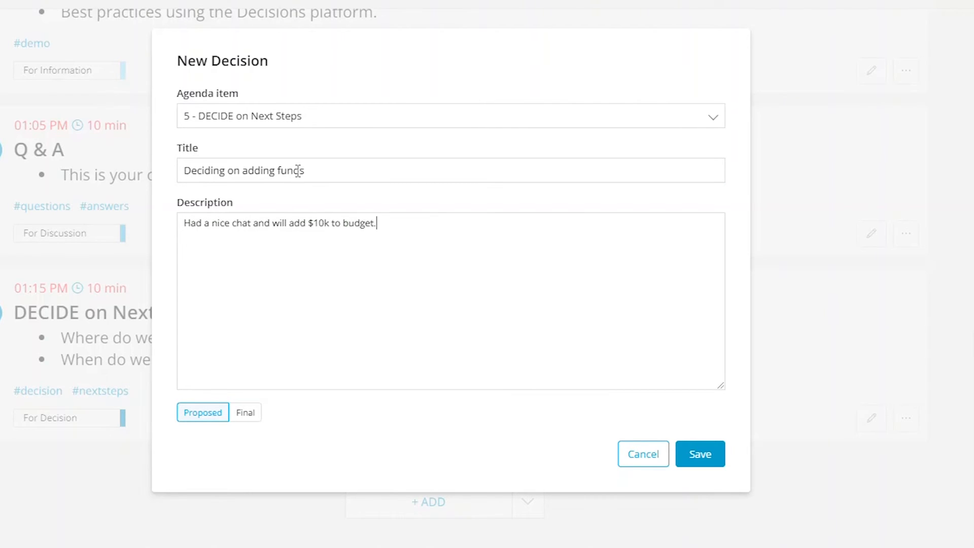
left_click(248, 412)
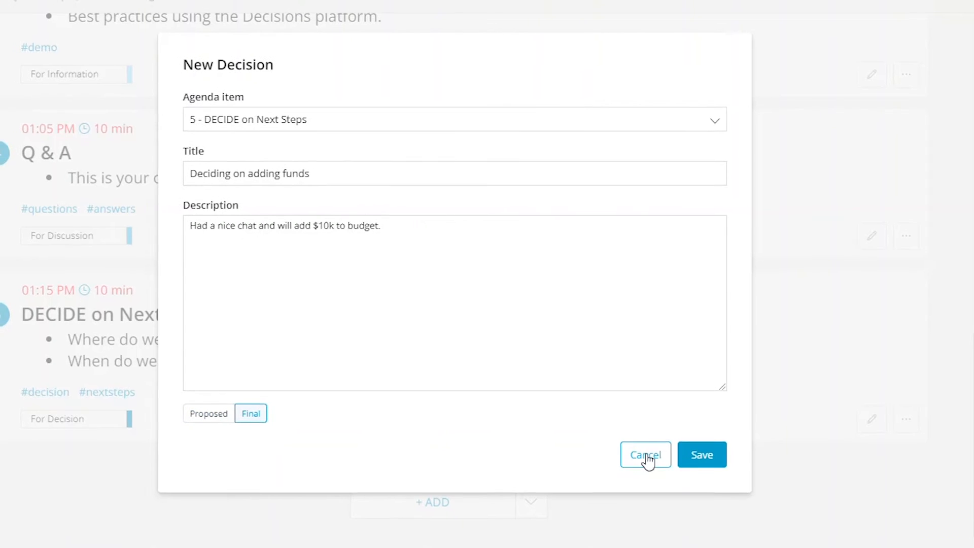
left_click(712, 459)
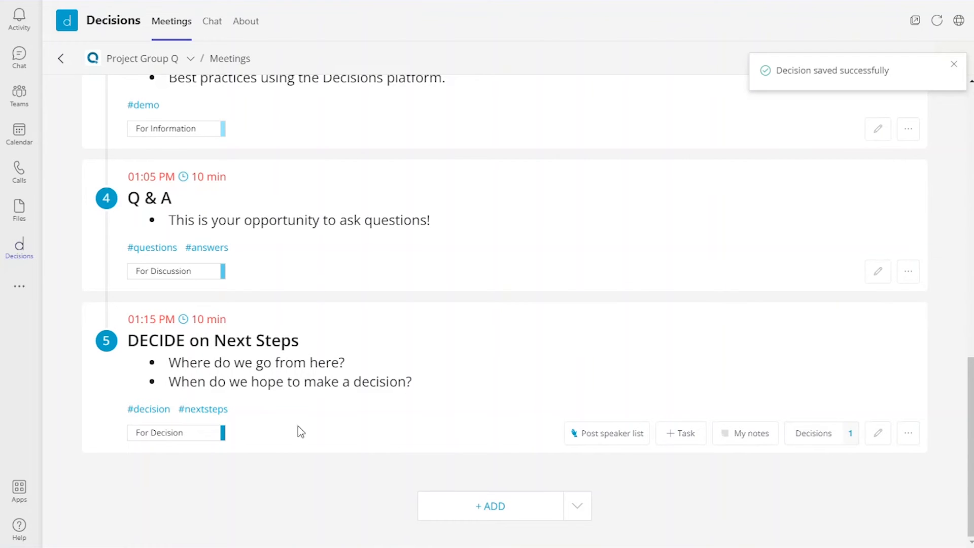
Review the full list of decisions for the group and return to the Decisions Demo agenda.
scroll(888, 344, "up", 1)
scroll(889, 344, "up", 10)
mouse_move(828, 189)
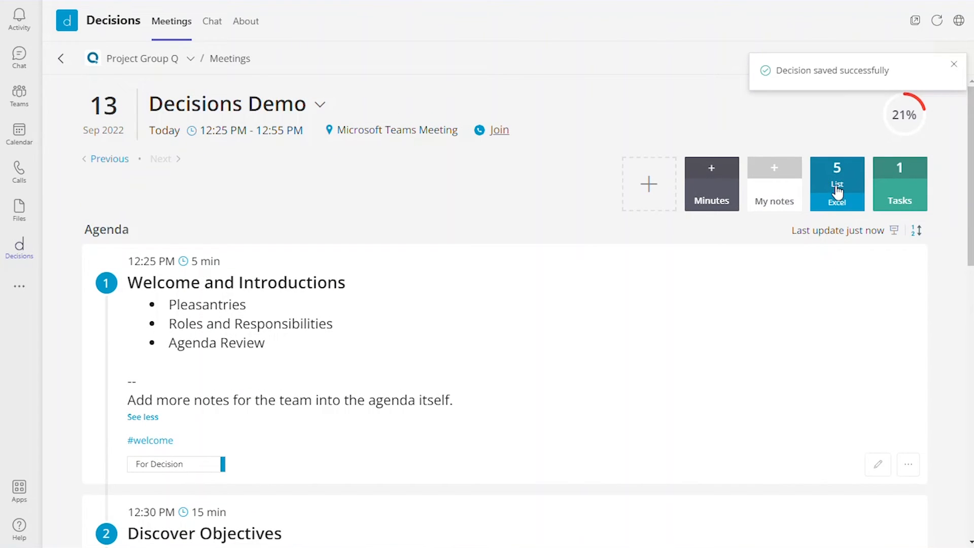
left_click(838, 190)
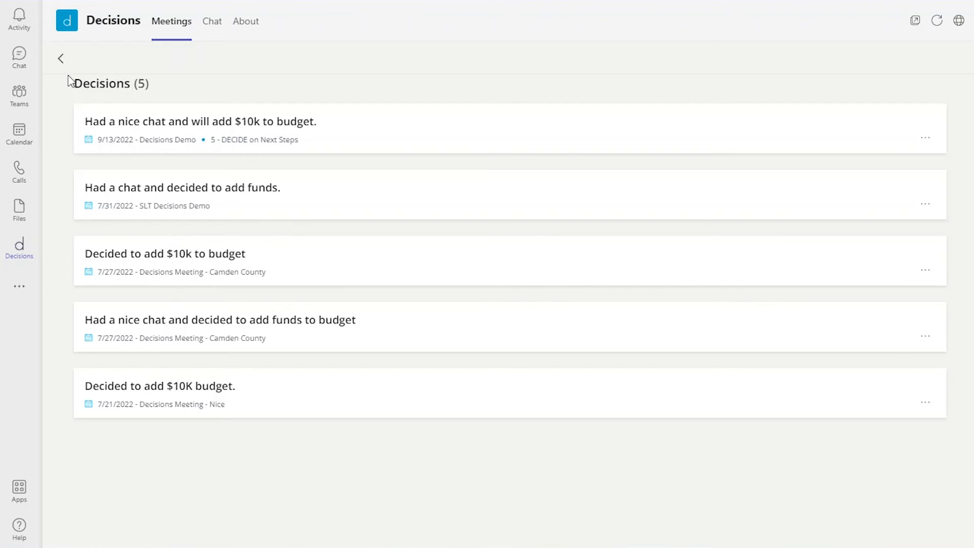
left_click(61, 58)
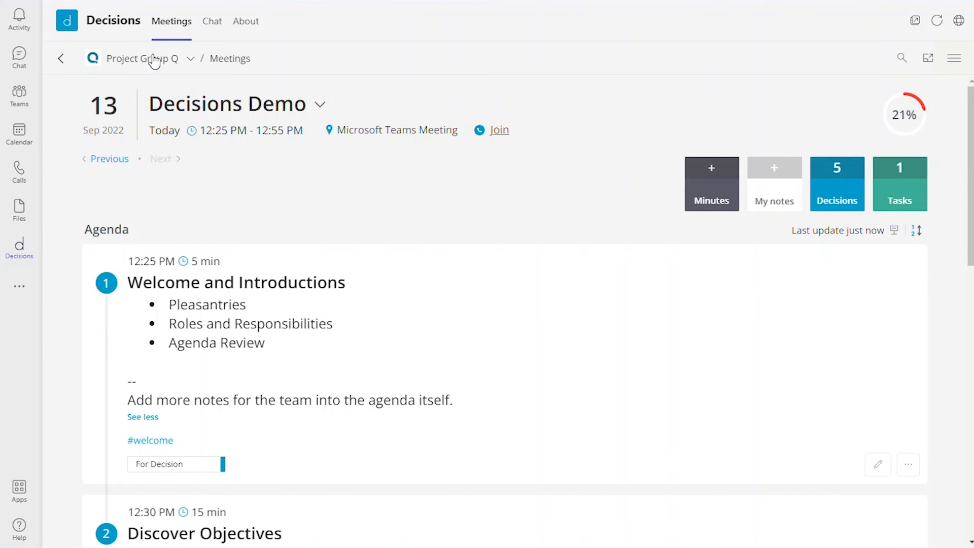
mouse_move(839, 185)
mouse_move(911, 186)
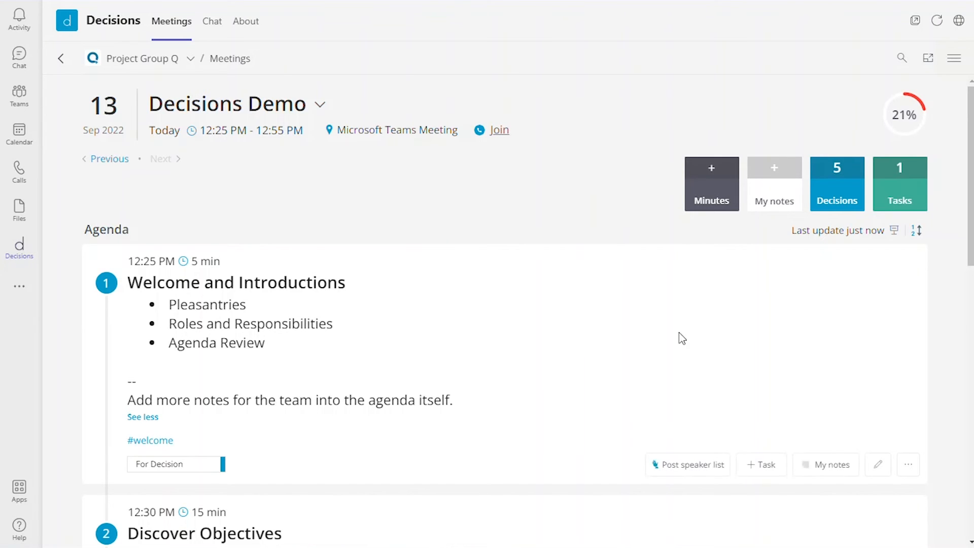
Start a task for the Discover Objectives item with "New Task" as both its name and description.
scroll(681, 328, "down", 3)
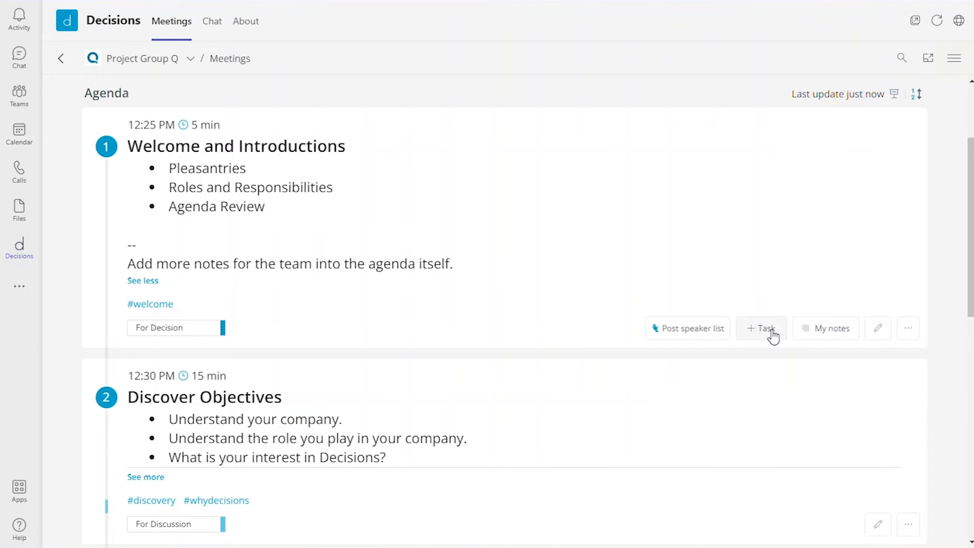
scroll(772, 335, "down", 3)
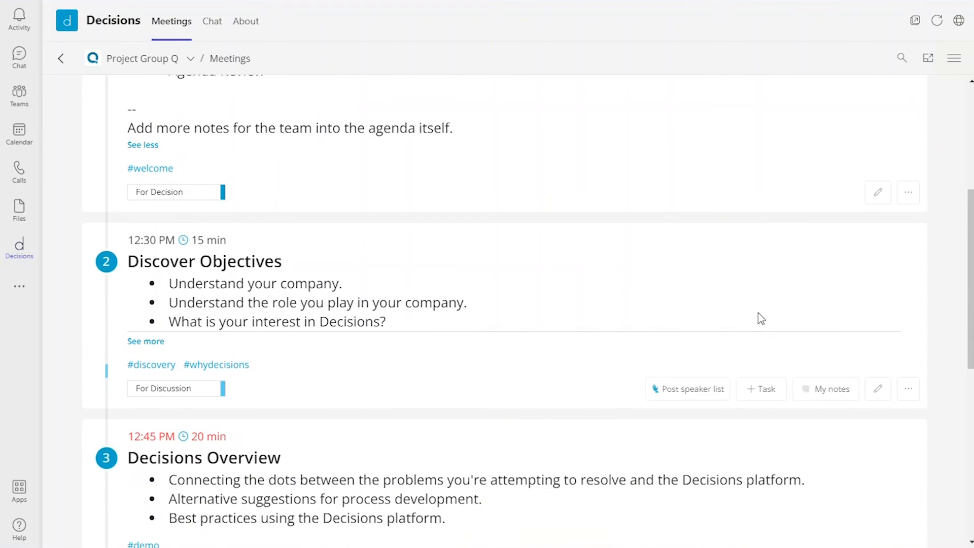
left_click(767, 395)
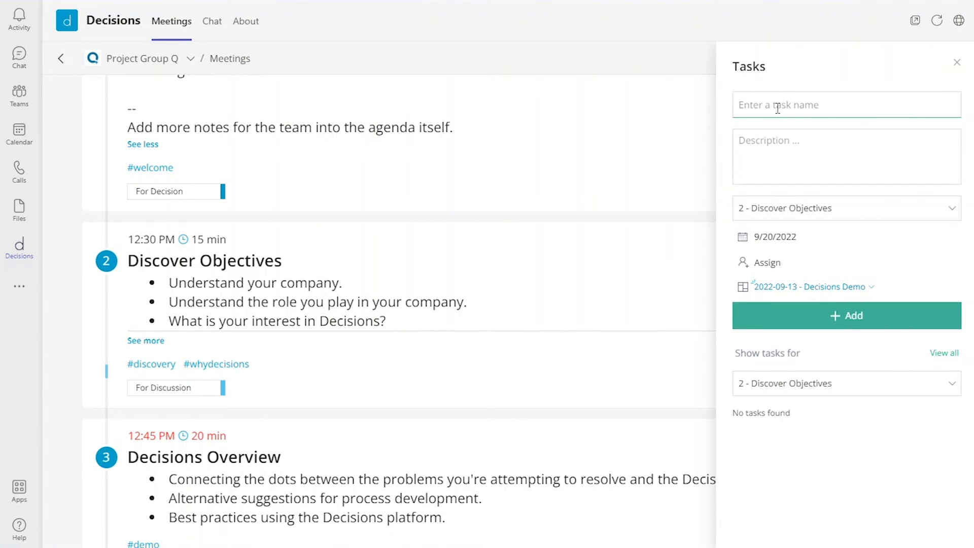
type("New Task")
key("Tab")
type("New Task")
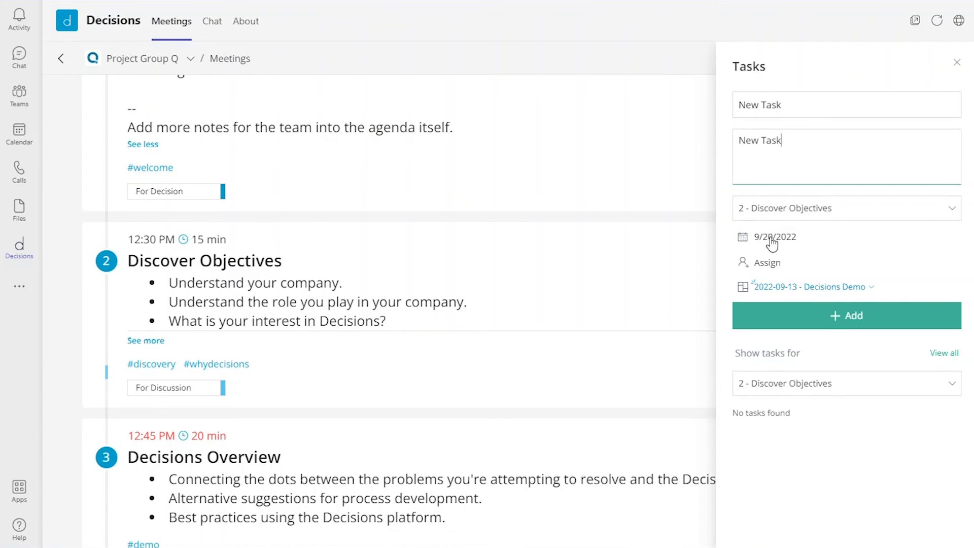
Assign the task to two group members, keep it in the "2022-09-13 - Decisions Demo" plan, and add it to the item.
left_click(772, 264)
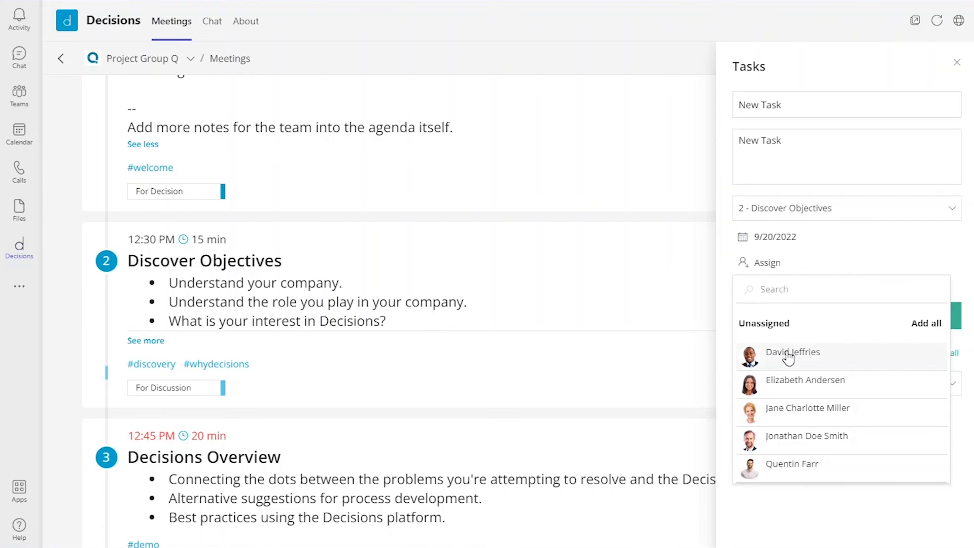
left_click(787, 355)
left_click(796, 478)
left_click(830, 146)
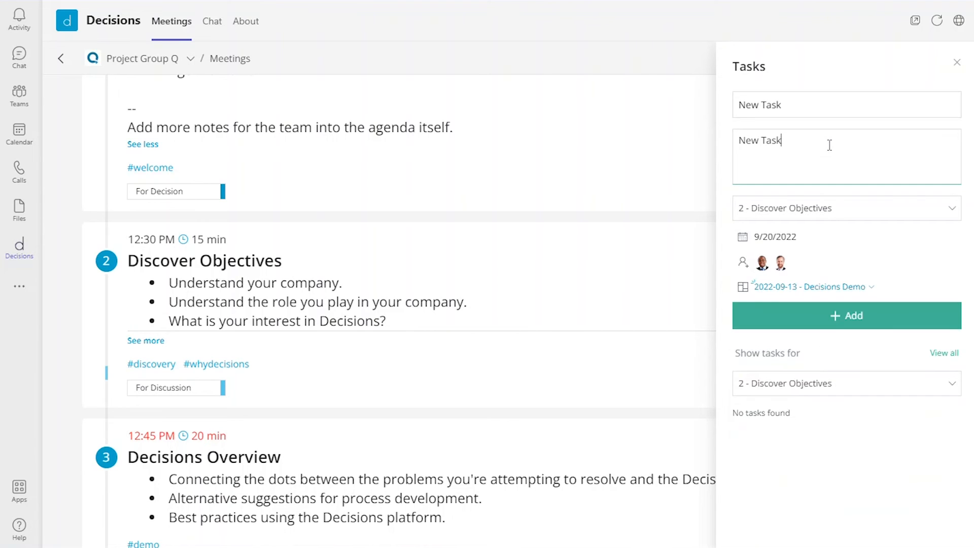
left_click(813, 288)
left_click(803, 288)
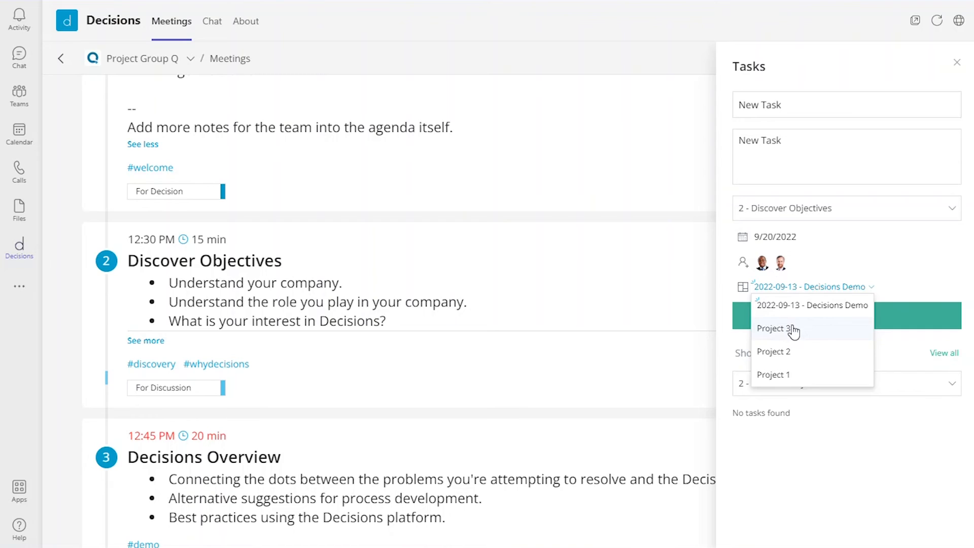
left_click(819, 307)
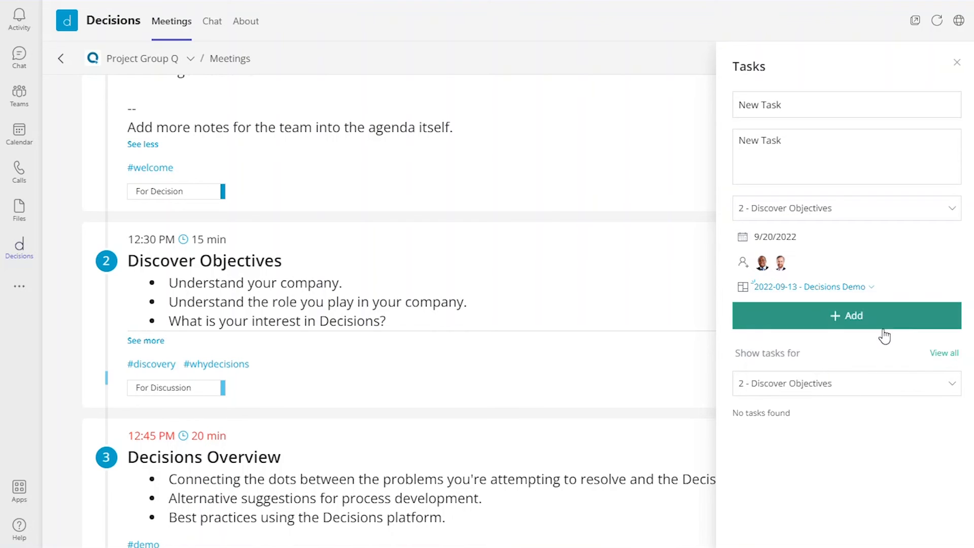
left_click(868, 318)
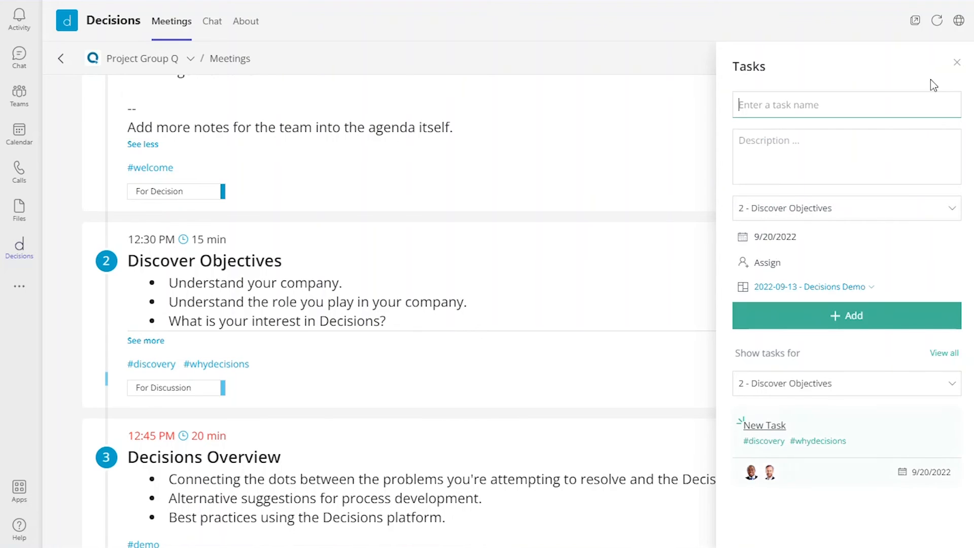
left_click(958, 65)
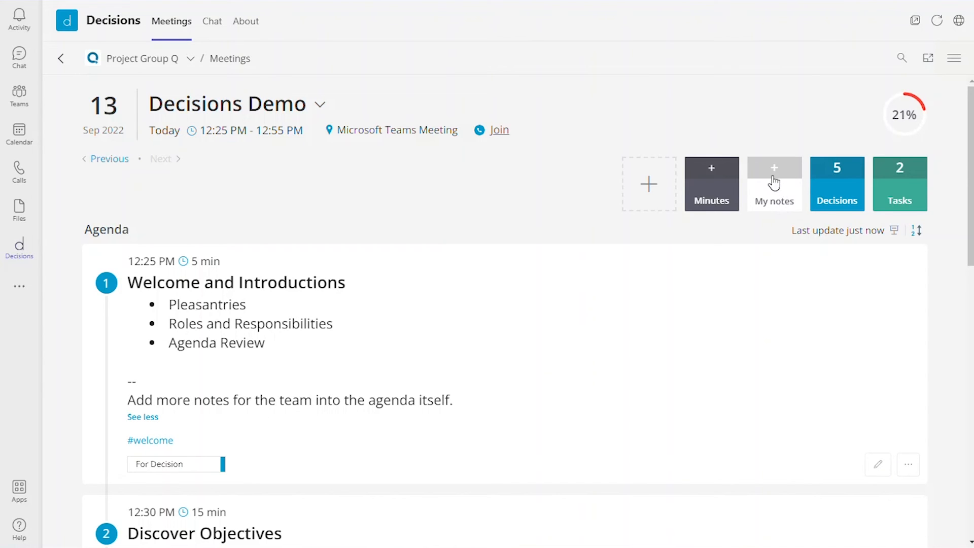
Create the meeting minutes from the Word template with the file name "2022-09-13 - Decisions Demo - Minutes".
left_click(715, 180)
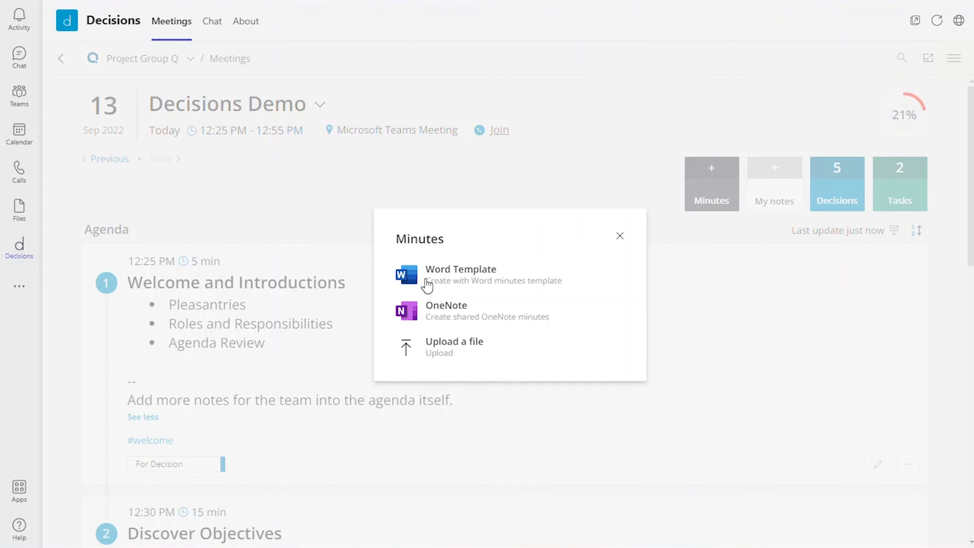
left_click(456, 277)
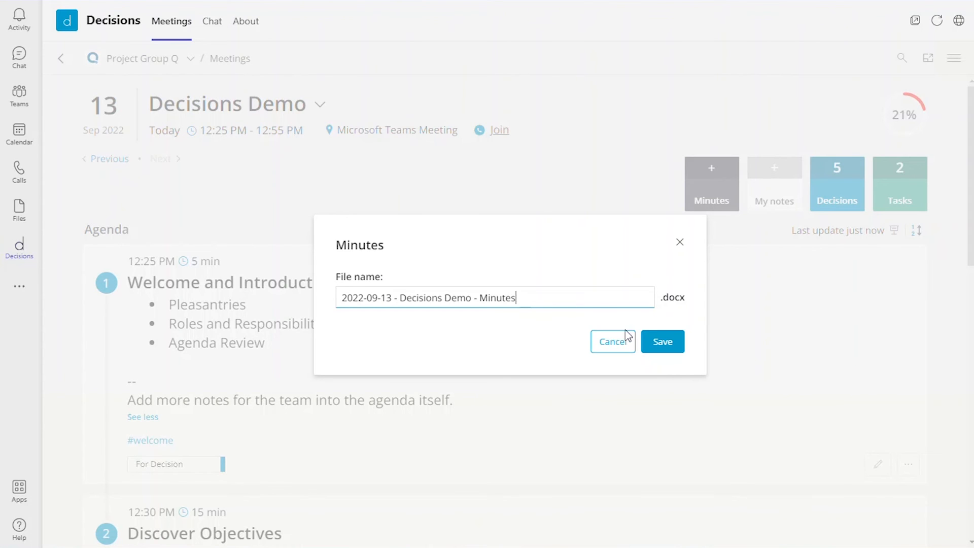
left_click(663, 342)
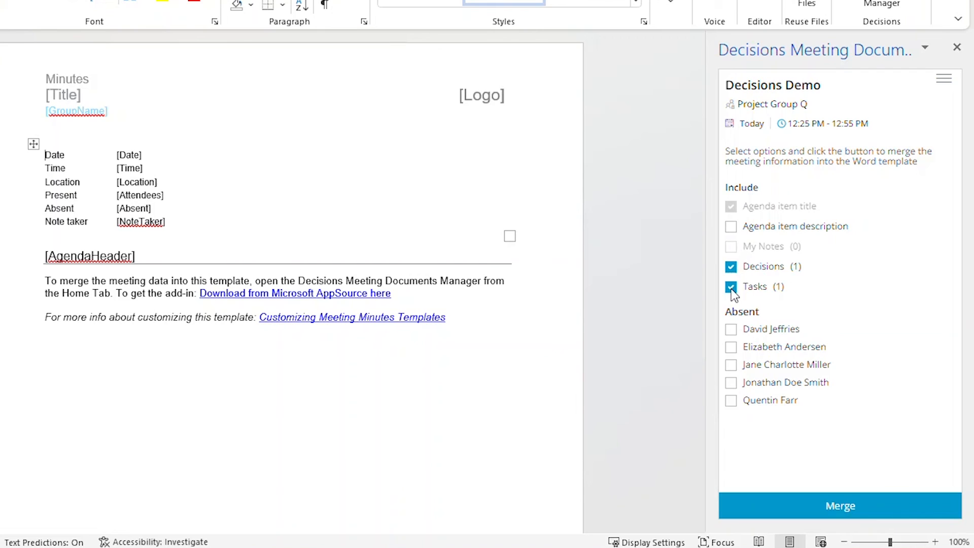
Include the agenda item descriptions, mark the third listed attendee as absent, and merge the meeting data into the Word minutes.
left_click(731, 227)
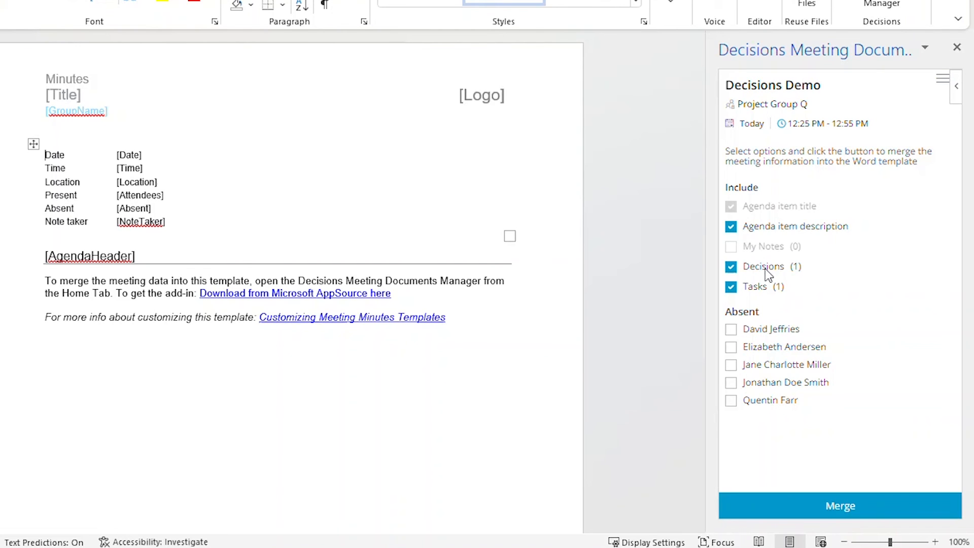
left_click(731, 365)
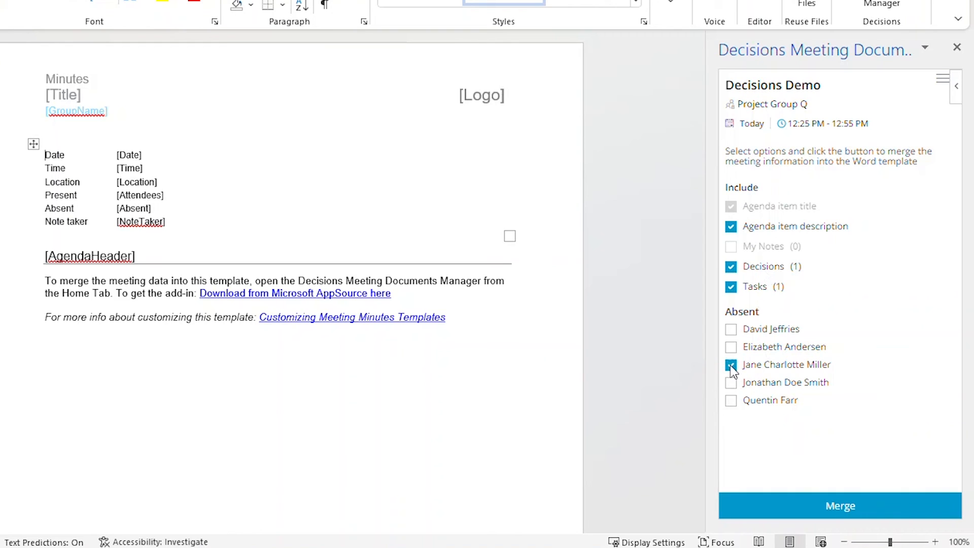
left_click(846, 513)
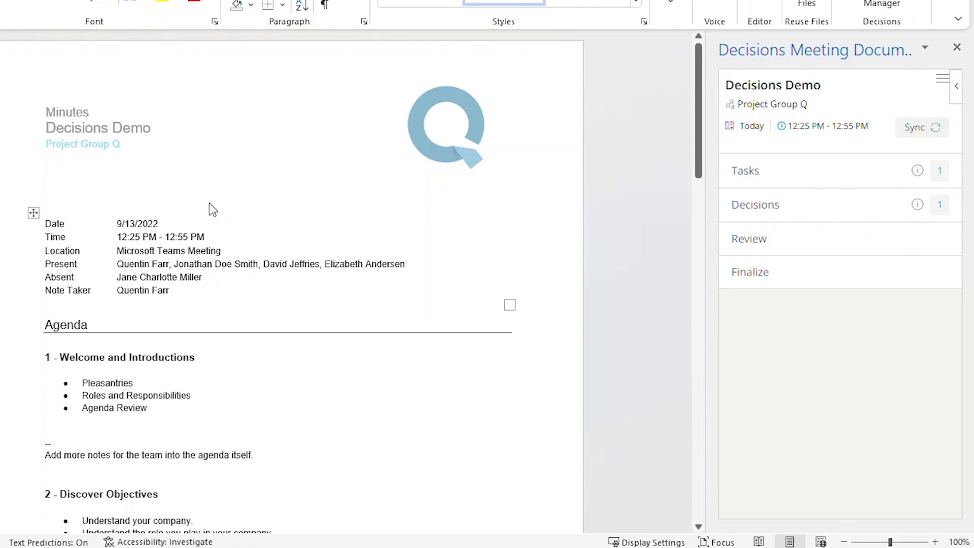
Review the merged minutes from the attendance details through the agenda items, including the recorded task and decision.
scroll(213, 208, "down", 5)
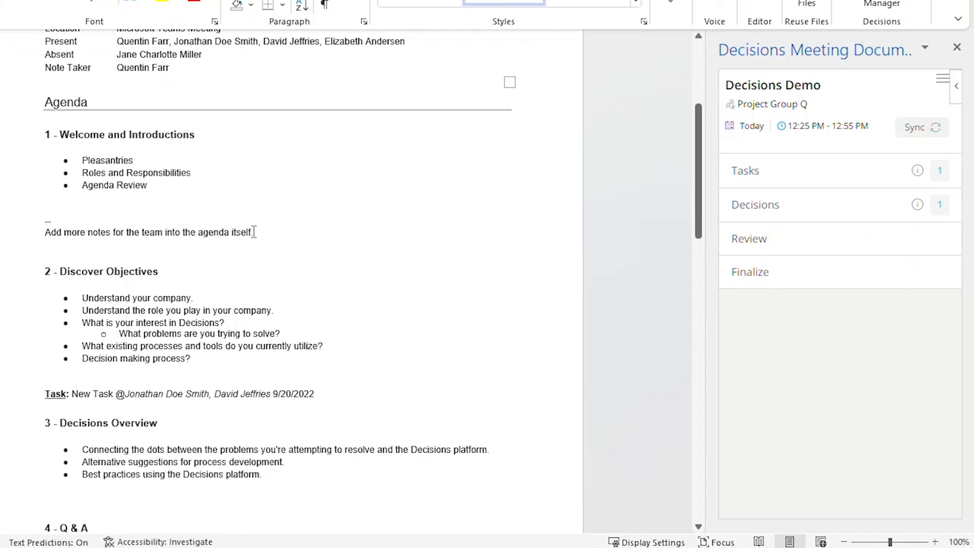
scroll(254, 232, "down", 2)
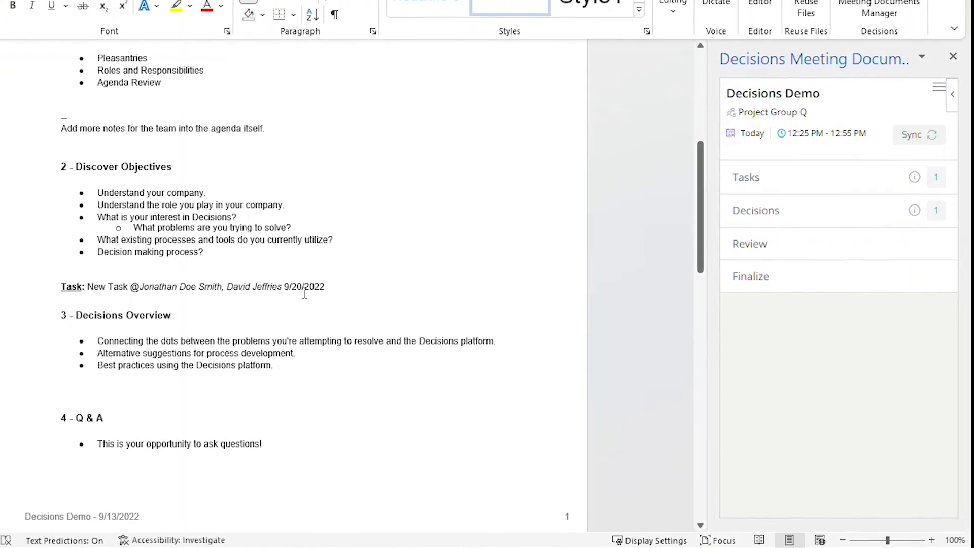
scroll(304, 295, "down", 6)
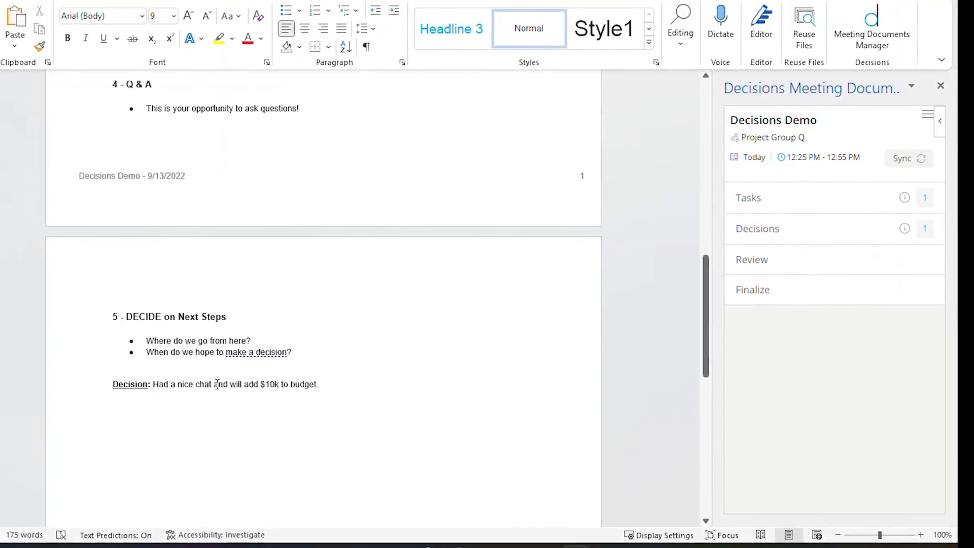
Check the tasks, decisions and review recipients listed for the meeting alongside the Word minutes.
scroll(453, 330, "up", 10)
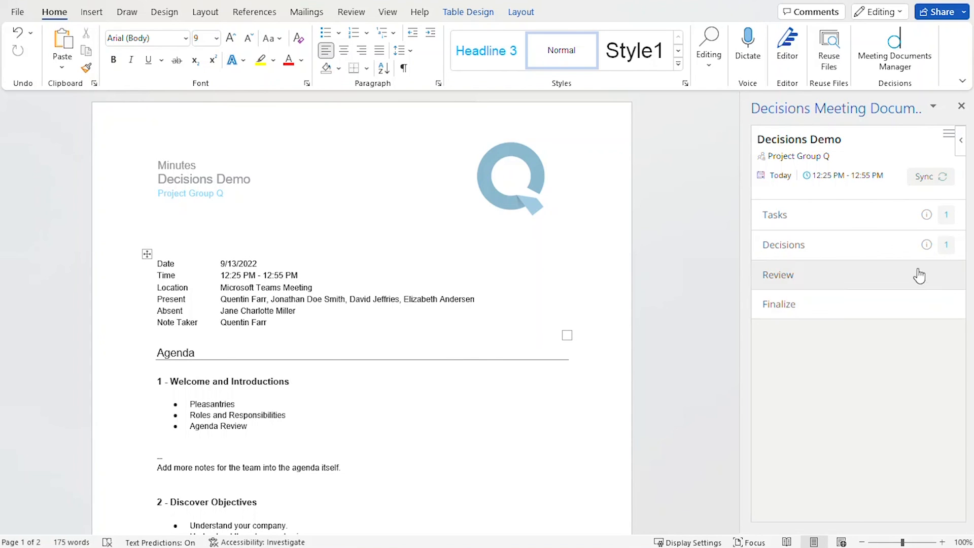
left_click(831, 221)
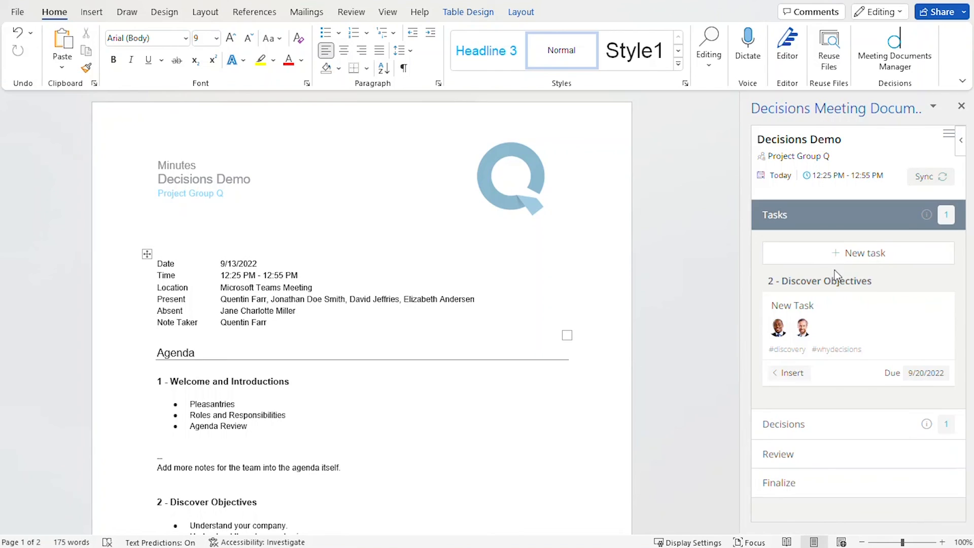
left_click(824, 225)
left_click(825, 246)
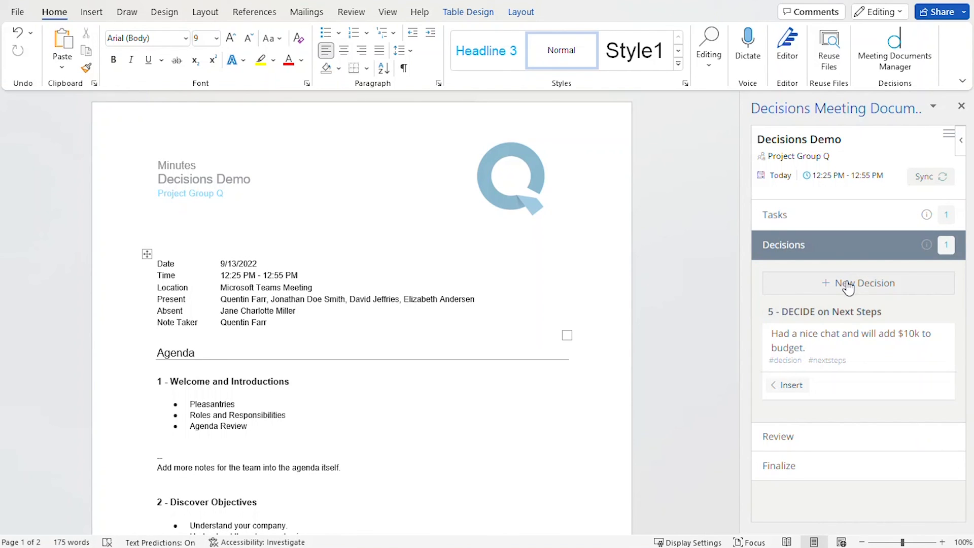
left_click(825, 251)
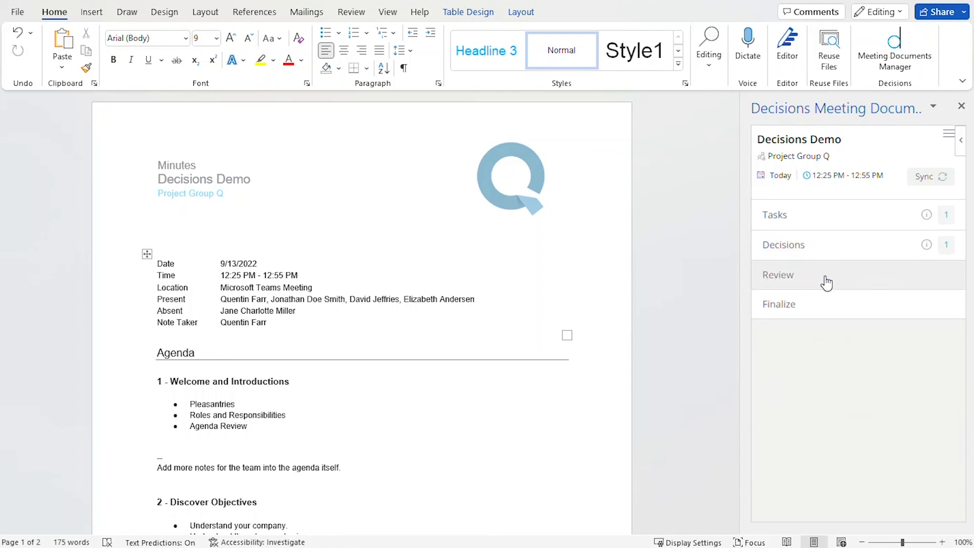
left_click(826, 278)
scroll(860, 400, "down", 1)
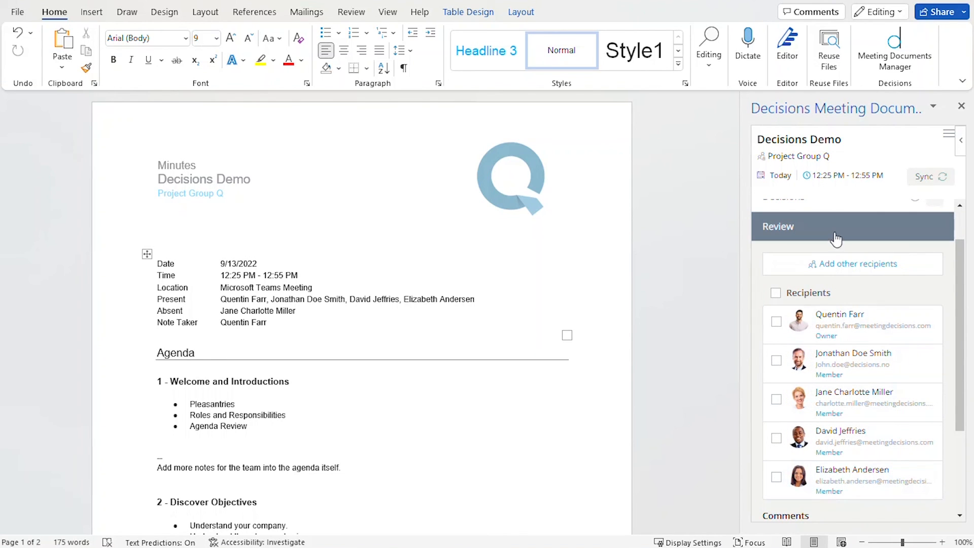
left_click(836, 232)
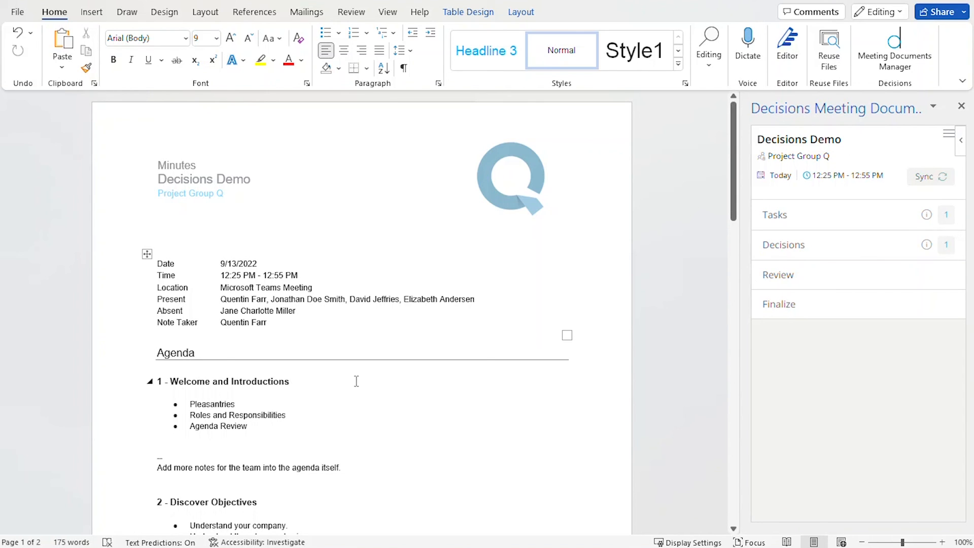
Finalize the minutes as a PDF without an electronic signature and check the selected recipients.
left_click(832, 314)
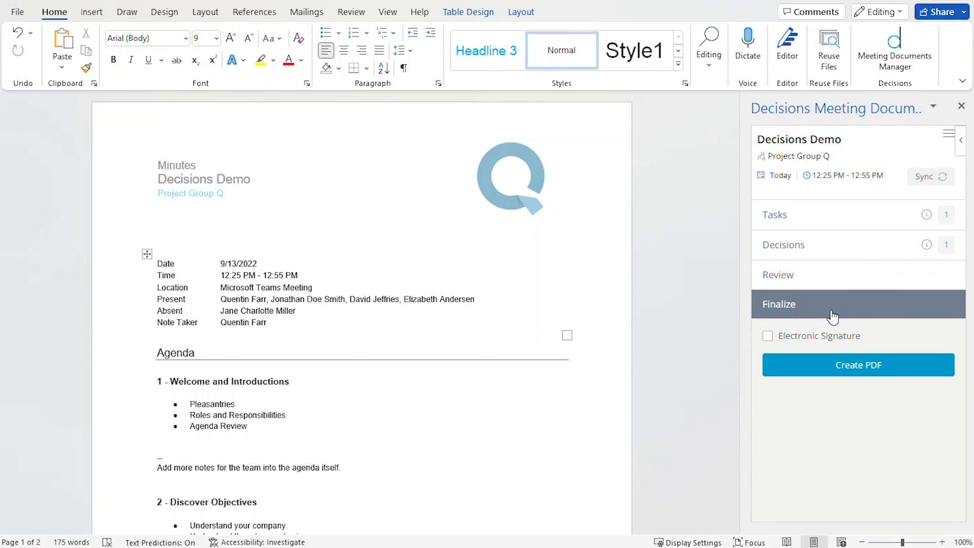
left_click(860, 369)
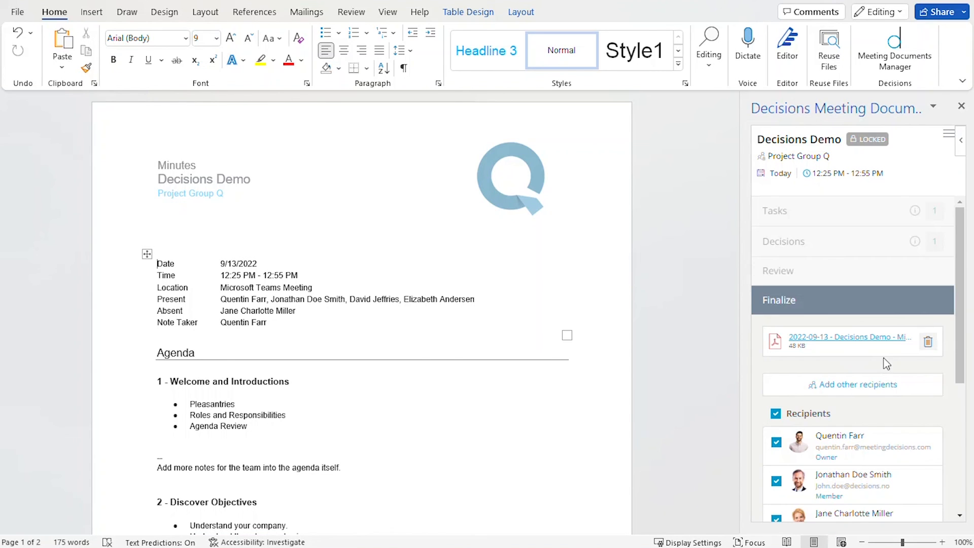
scroll(865, 366, "down", 3)
scroll(852, 247, "up", 2)
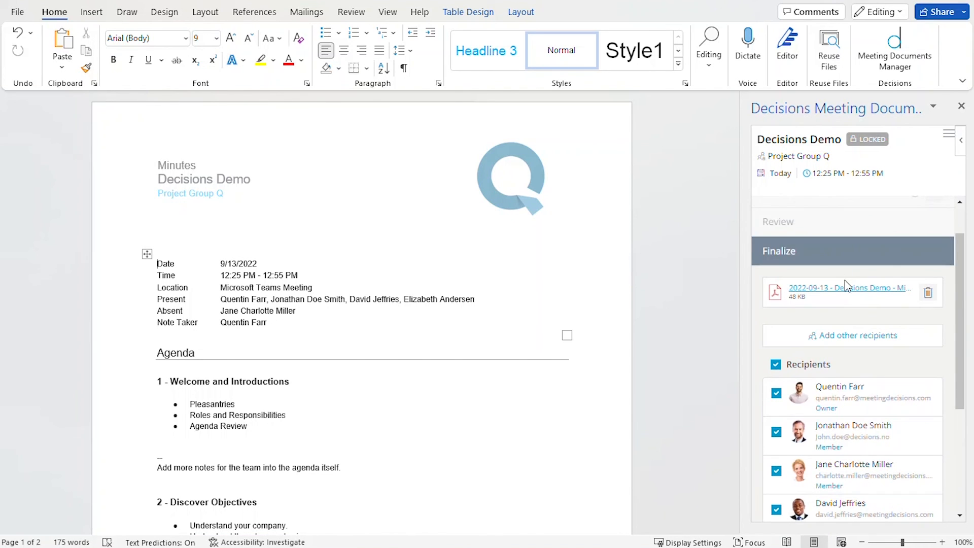
scroll(847, 284, "down", 3)
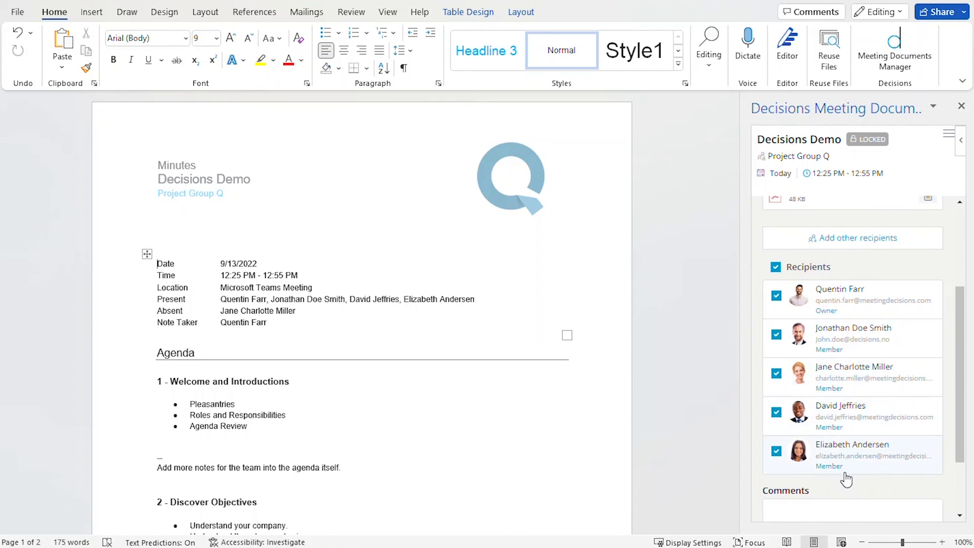
Add the comment "REcap complete" and send the finalized minutes PDF to all listed recipients.
scroll(850, 411, "down", 3)
left_click(832, 415)
type("RE")
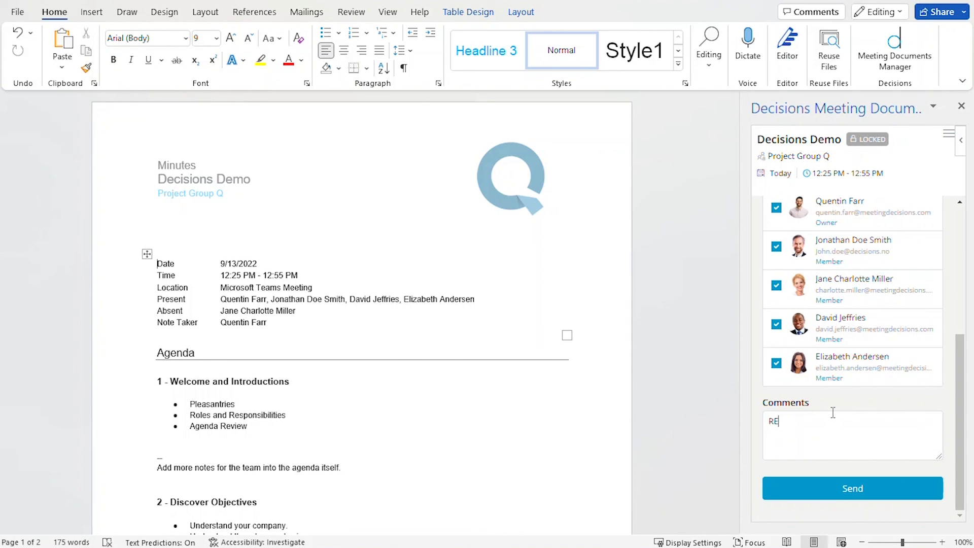
type("cap")
key("BackSpace")
type("p complete")
left_click(855, 481)
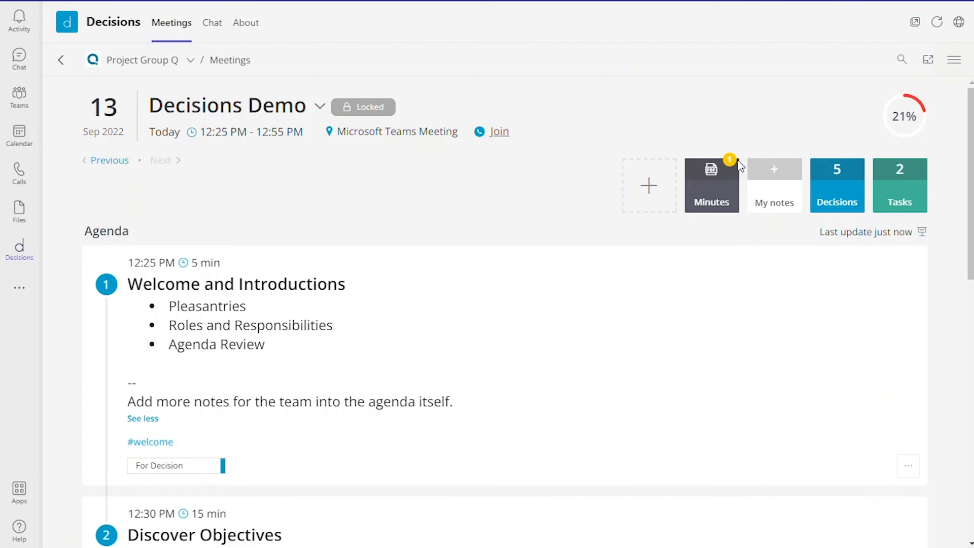
Switch to the meeting in Teams, open its finalized minutes PDF and look through it.
mouse_move(692, 203)
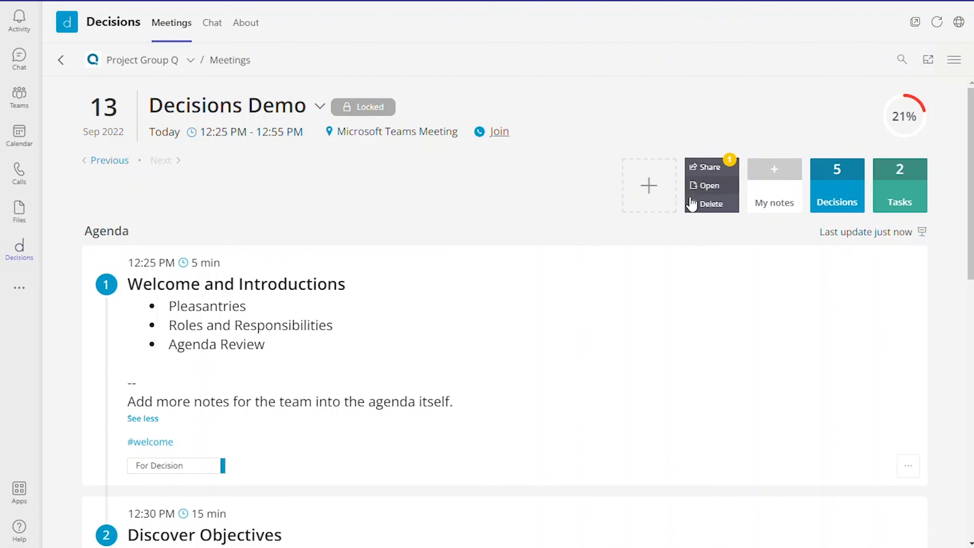
left_click(717, 183)
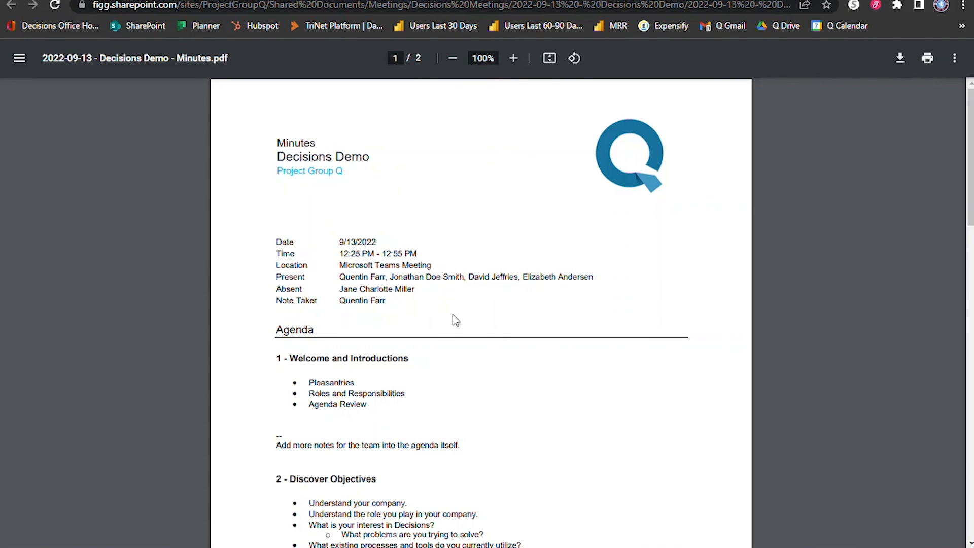
scroll(476, 310, "down", 4)
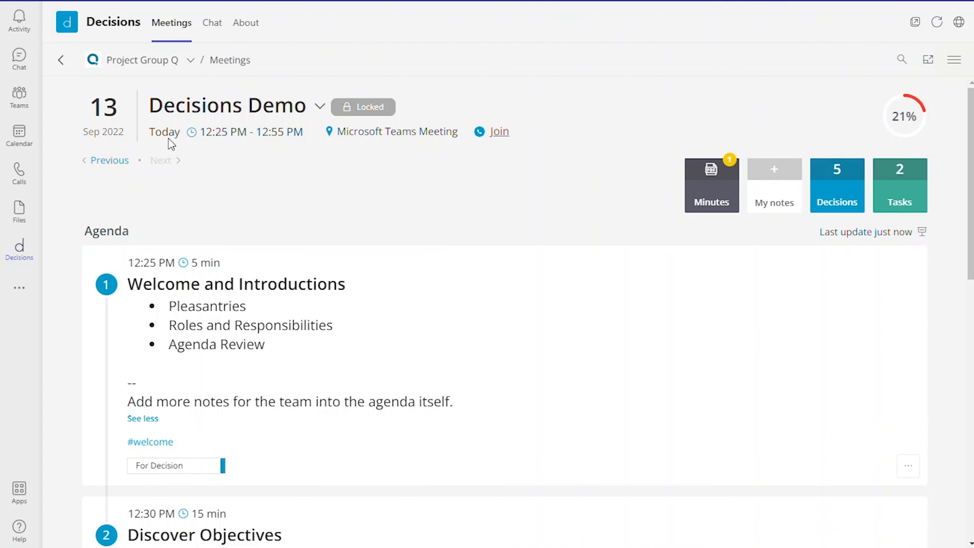
Go back from the Decisions Demo meeting in Teams to the overview of all meetings.
left_click(61, 60)
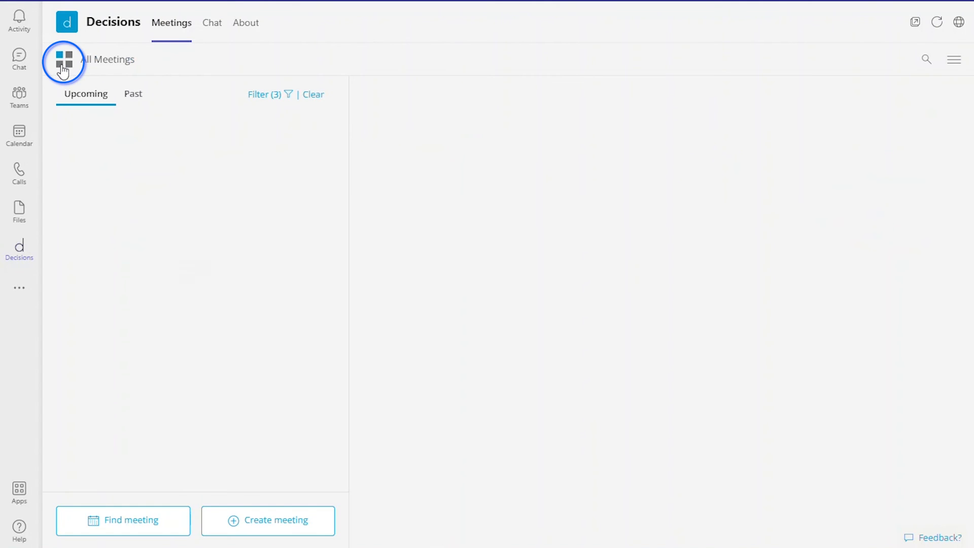